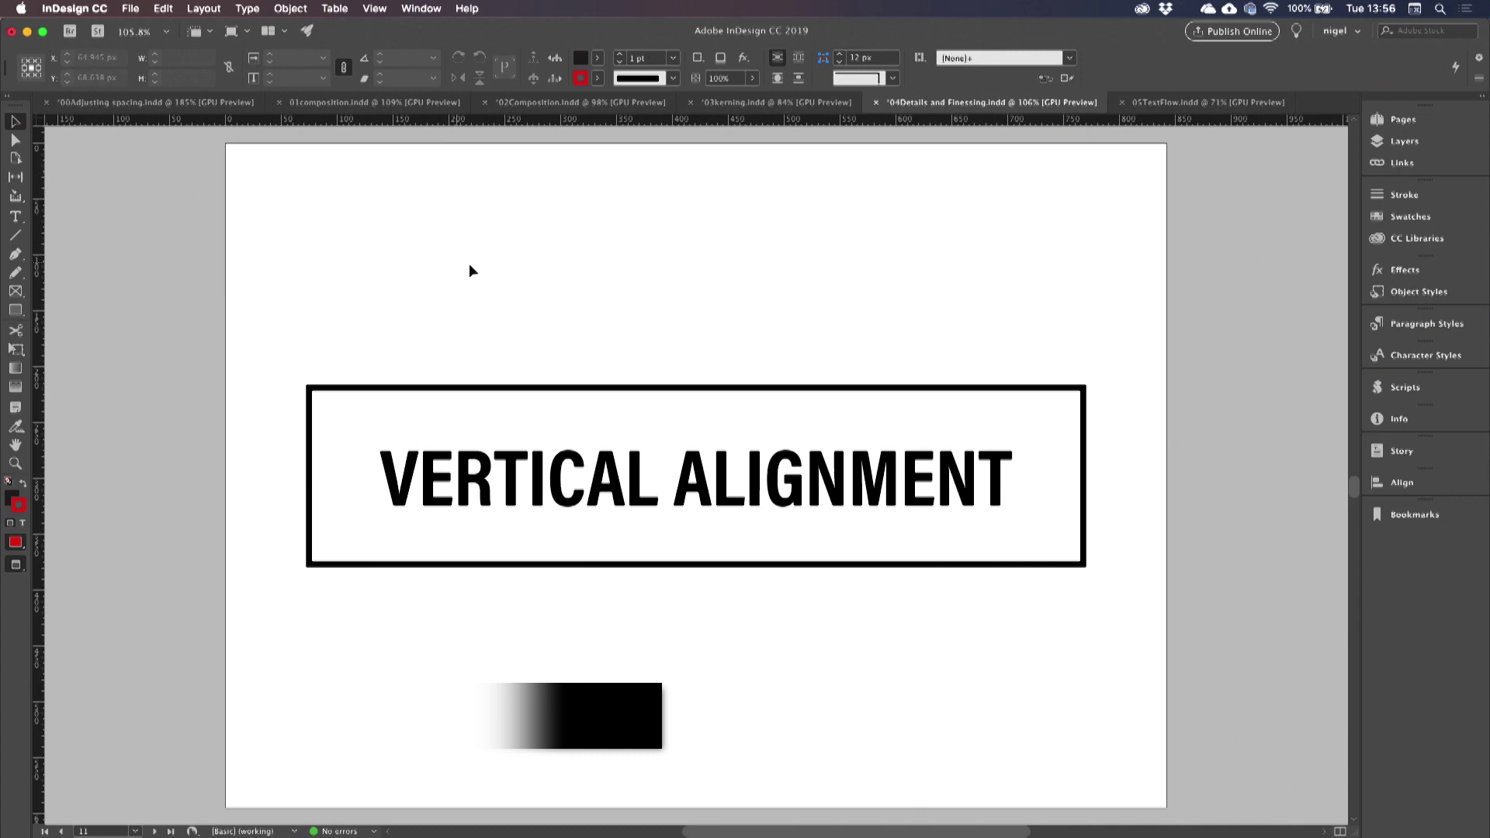
Step: Check the Text Frame Options of the VERTICAL ALIGNMENT headline frame
{"action": "left_click", "coordinate": [622, 413]}
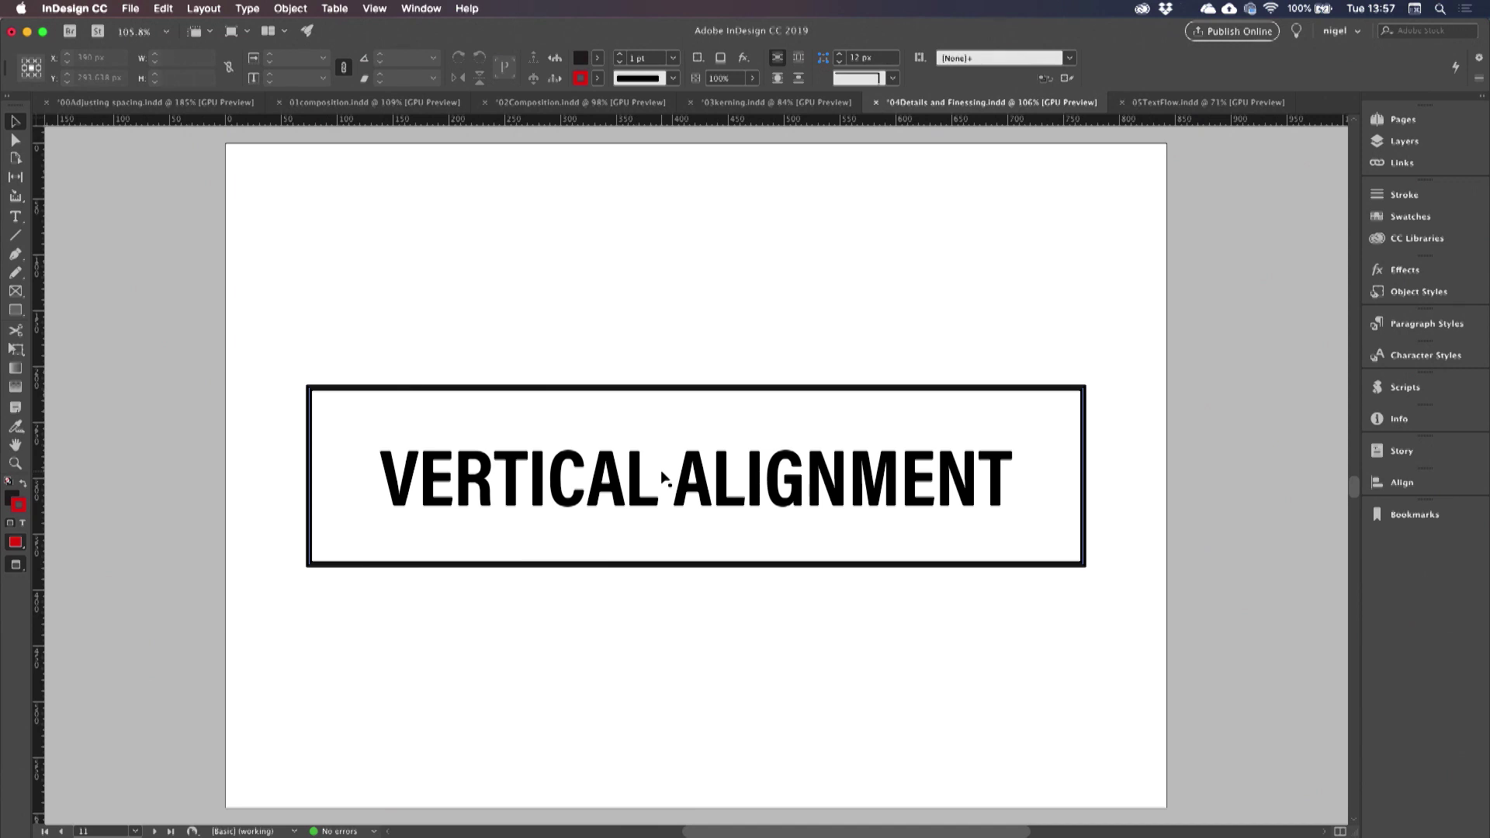
{"action": "left_click", "coordinate": [661, 471]}
{"action": "key", "text": "ctrl+b"}
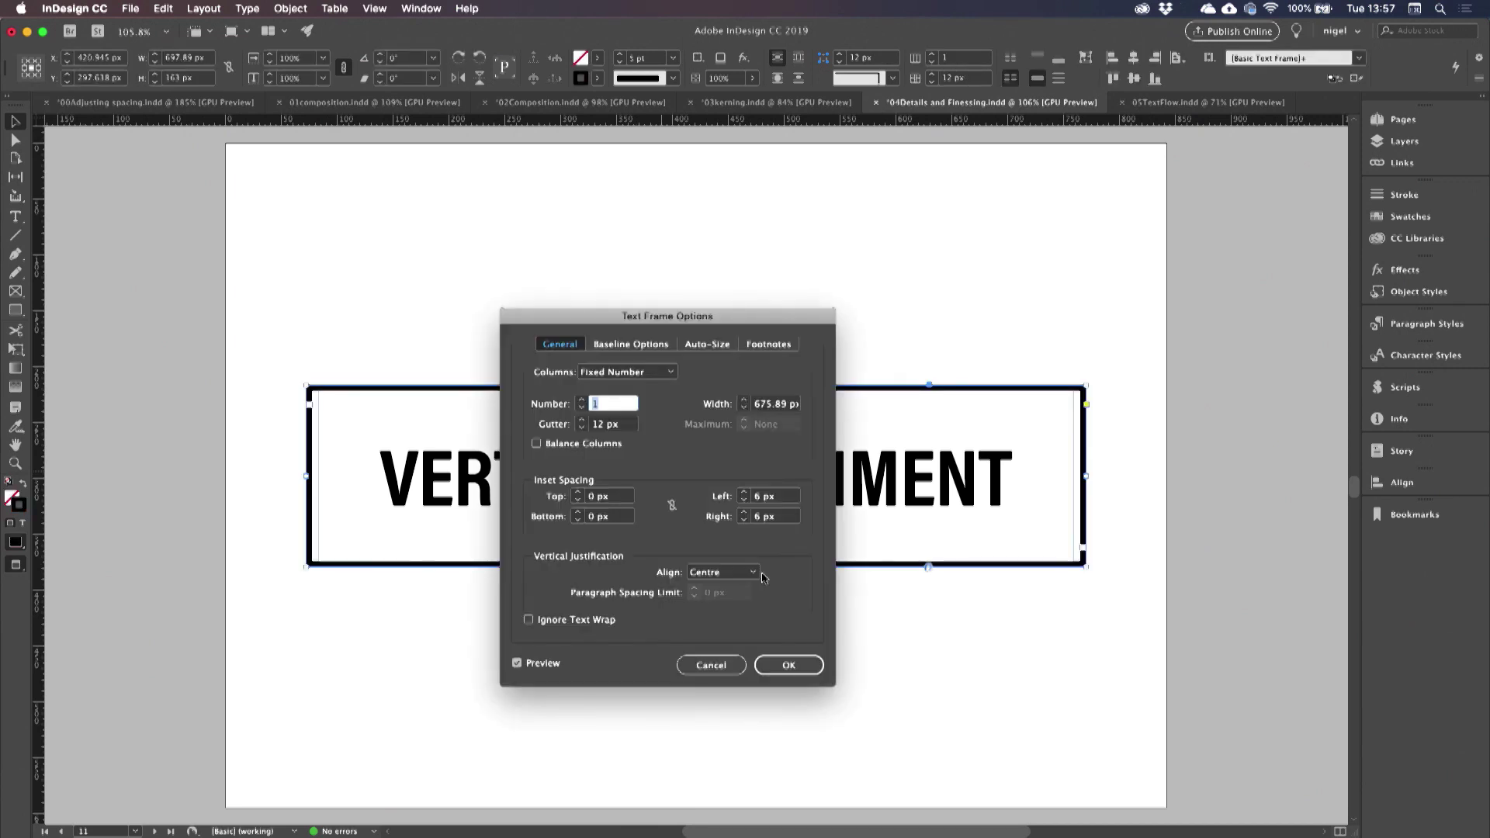
{"action": "left_click", "coordinate": [792, 667]}
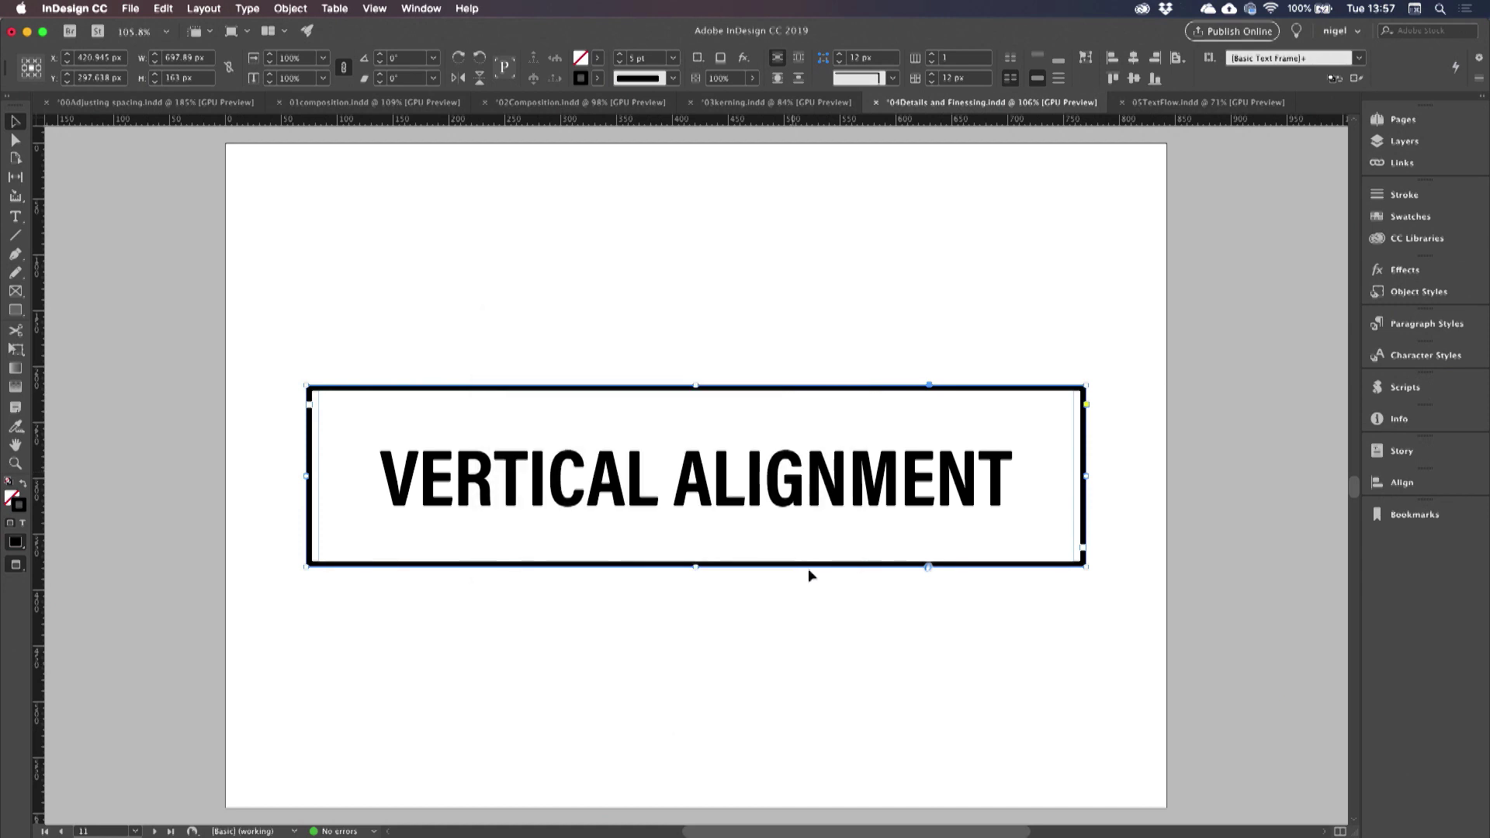
Step: Deselect the headline and advance five pages, from page 12 to page 17
{"action": "left_click", "coordinate": [825, 284]}
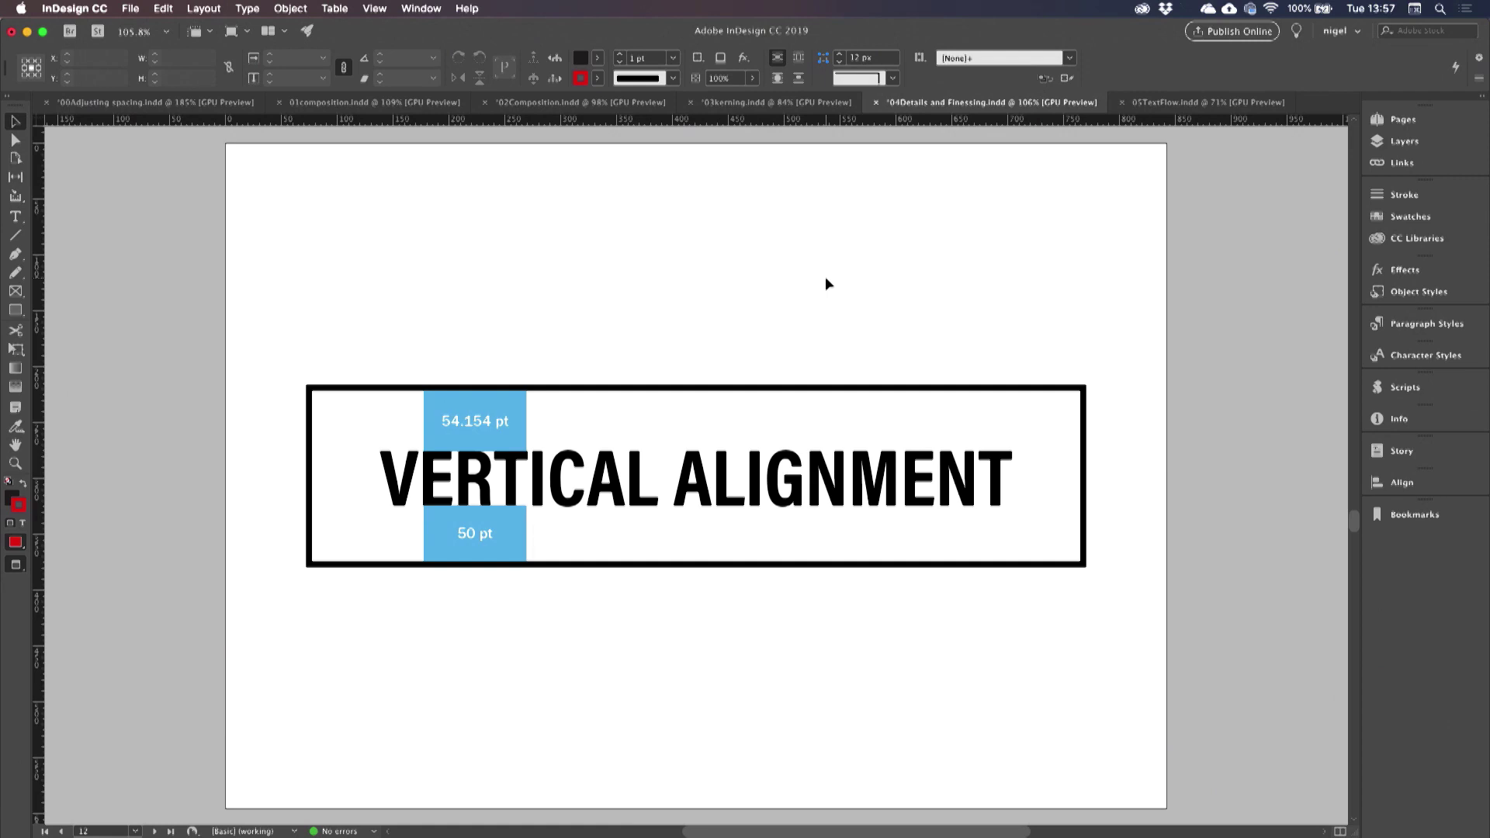
{"action": "key", "text": "shift+Page_Down"}
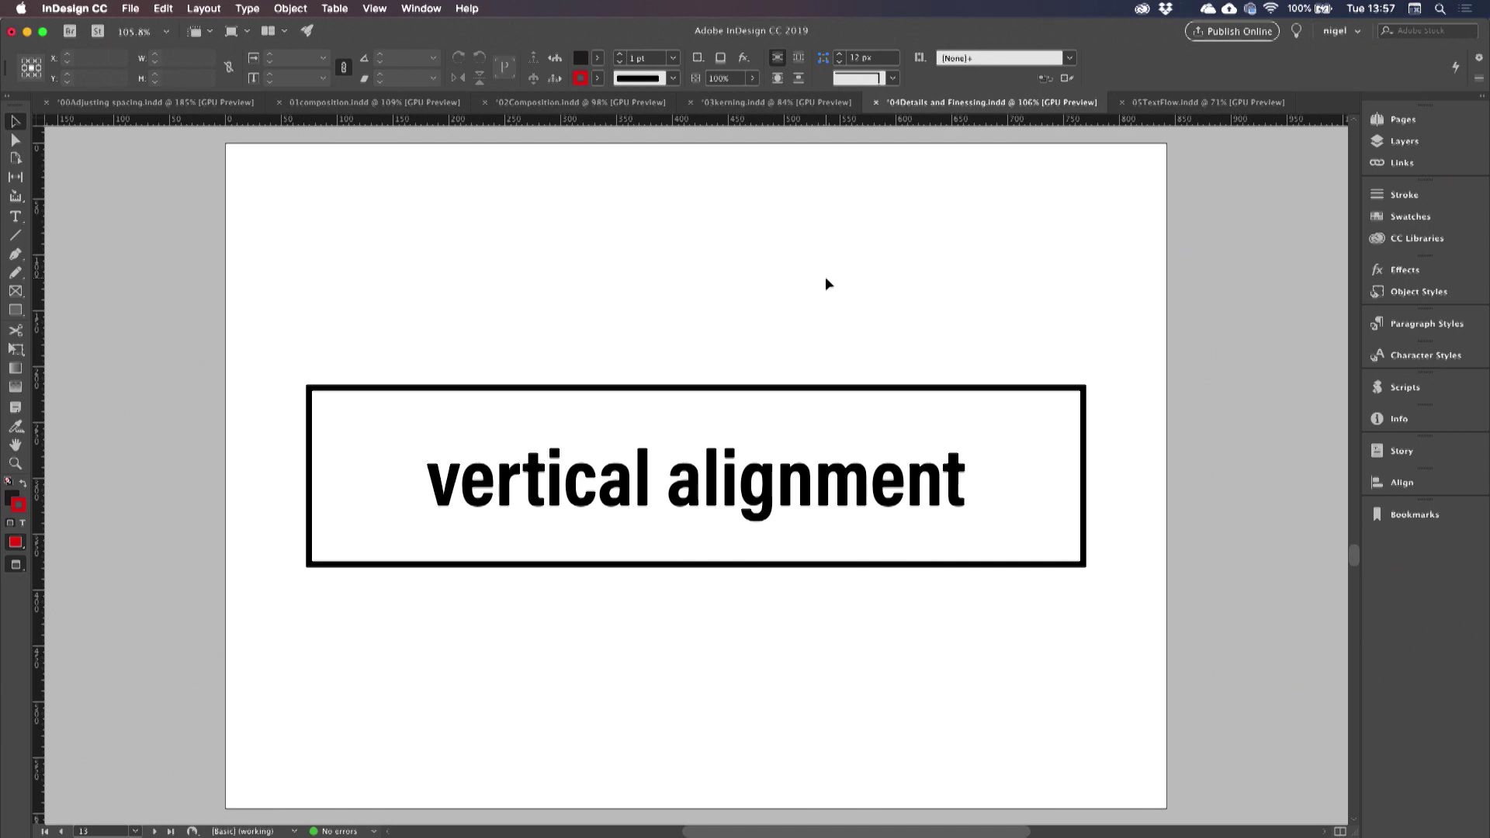
{"action": "key", "text": "shift+Page_Down"}
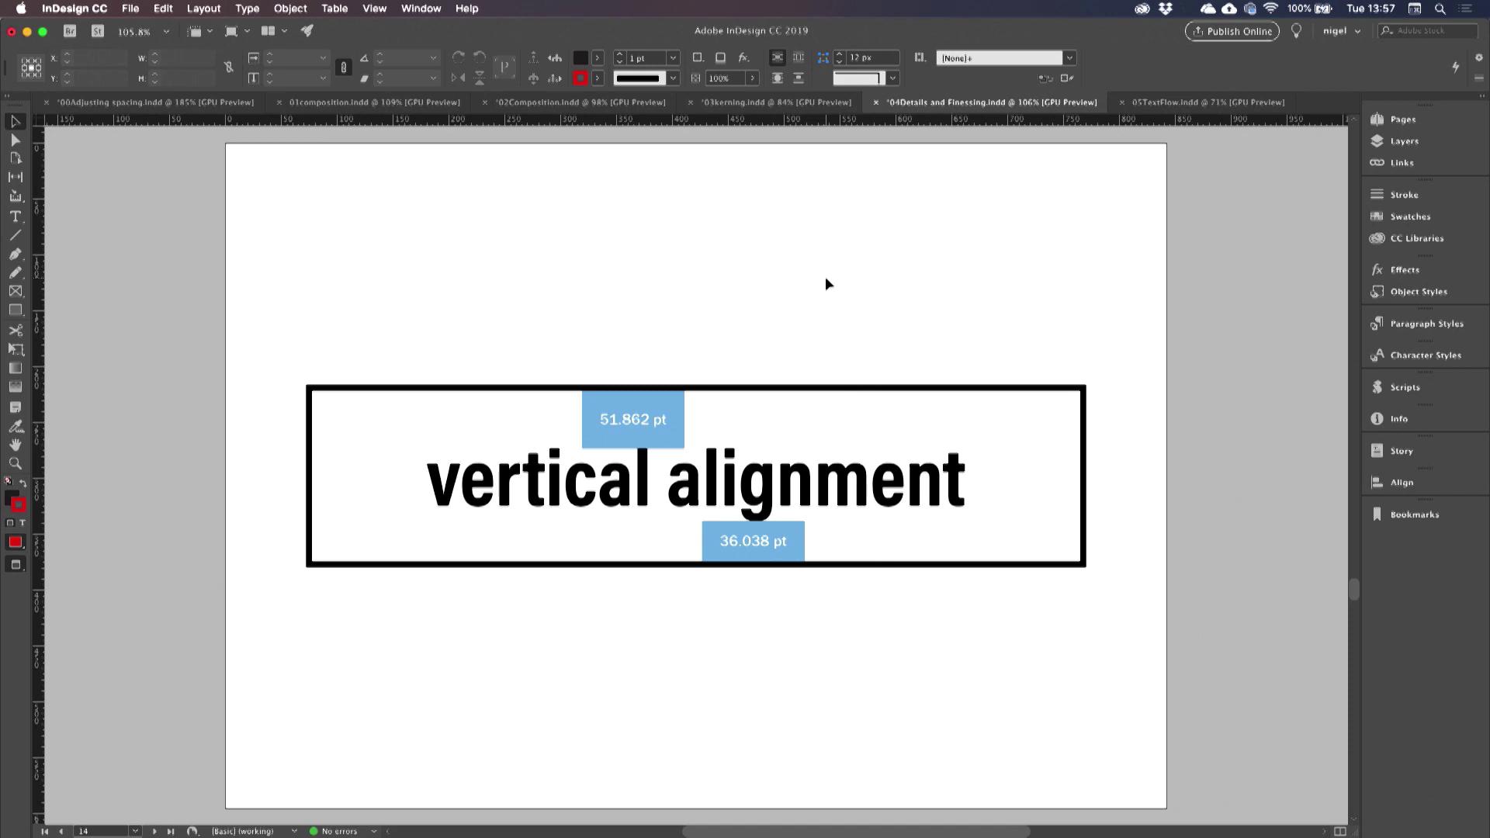
{"action": "key", "text": "shift+Page_Down"}
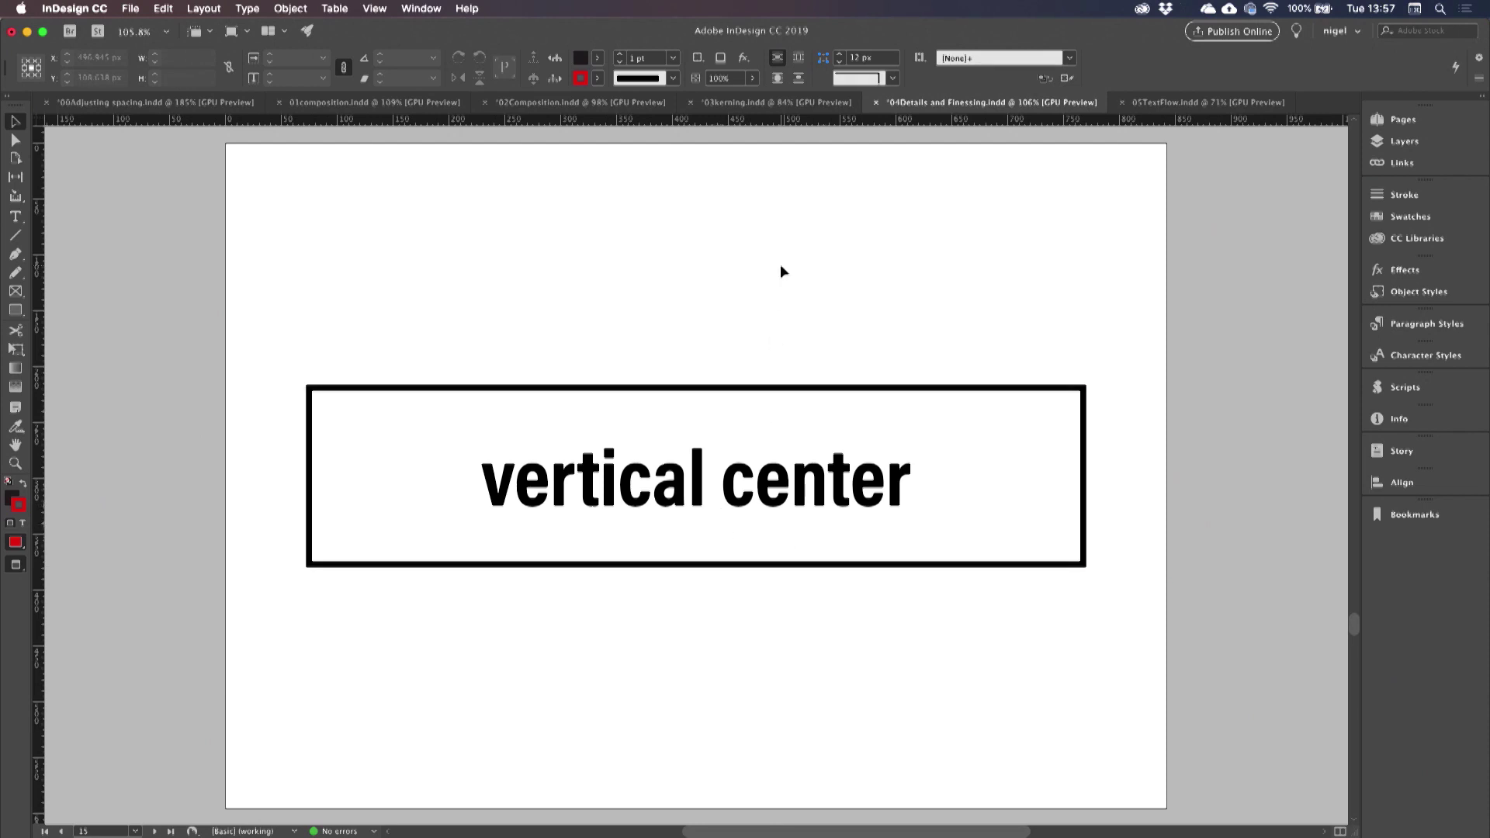
{"action": "key", "text": "shift+Page_Down"}
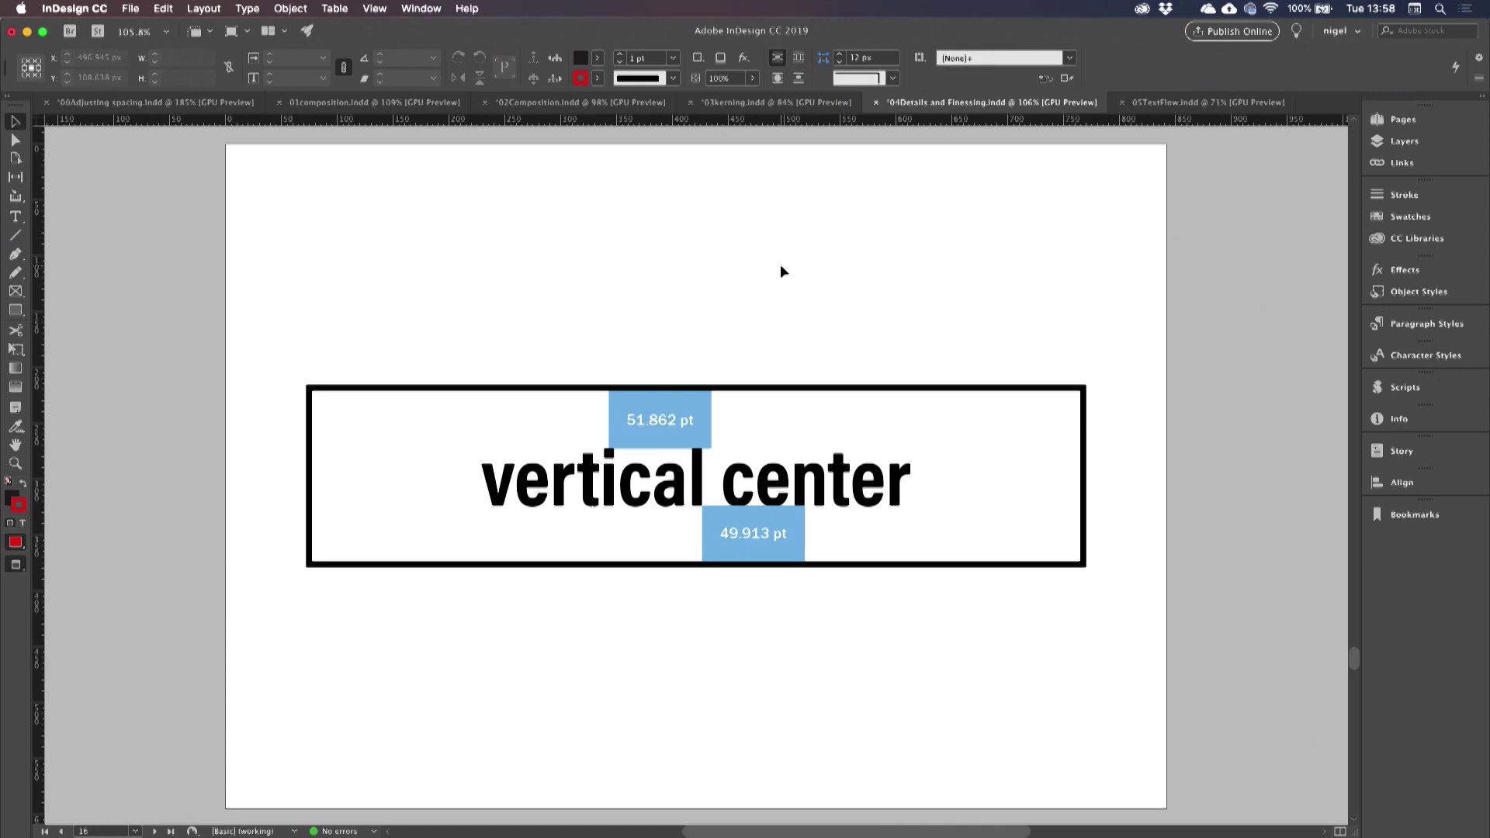
{"action": "key", "text": "shift+Page_Down"}
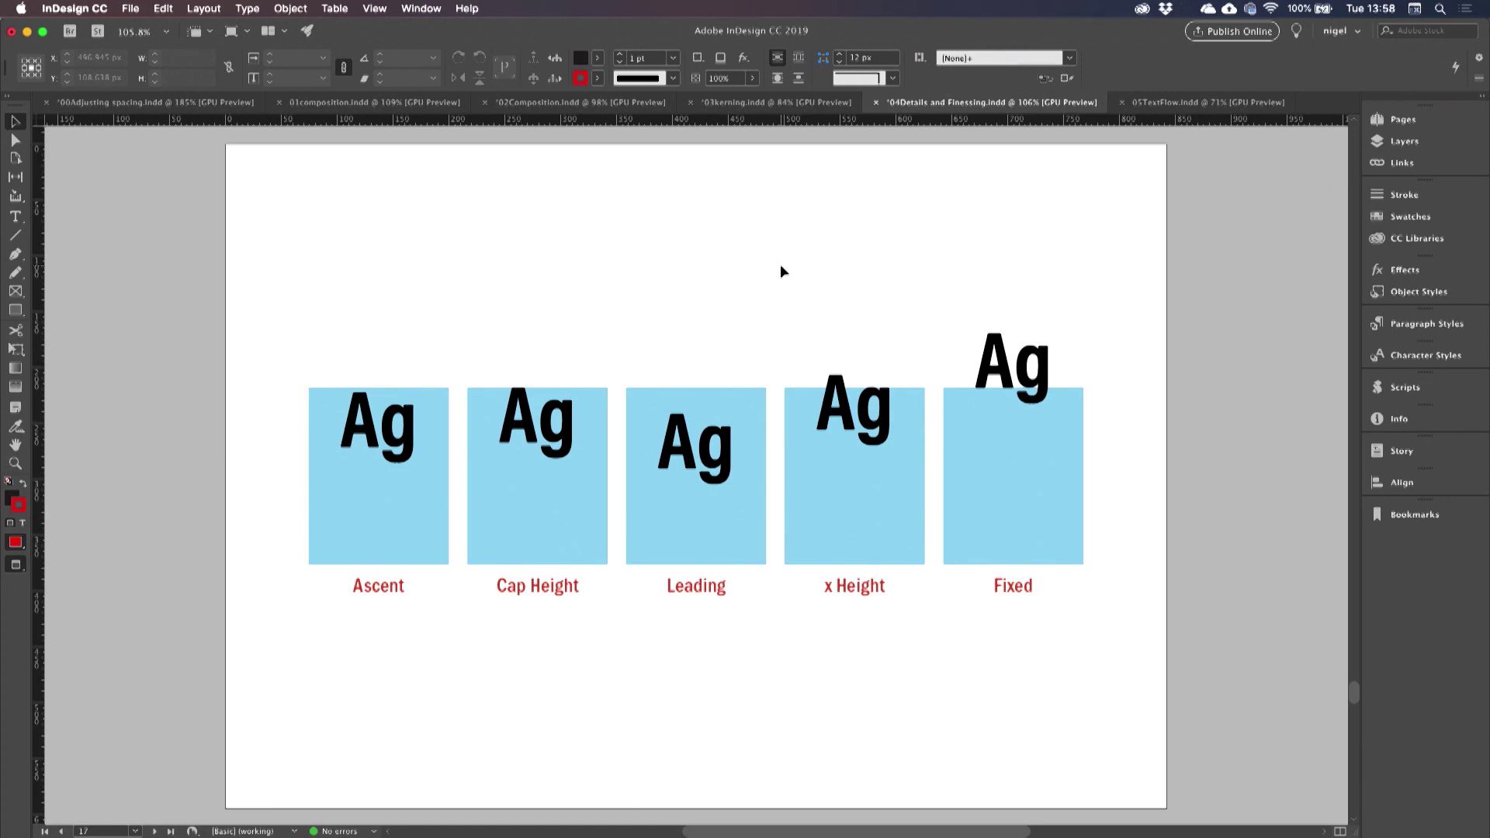
{"action": "left_click", "coordinate": [439, 403]}
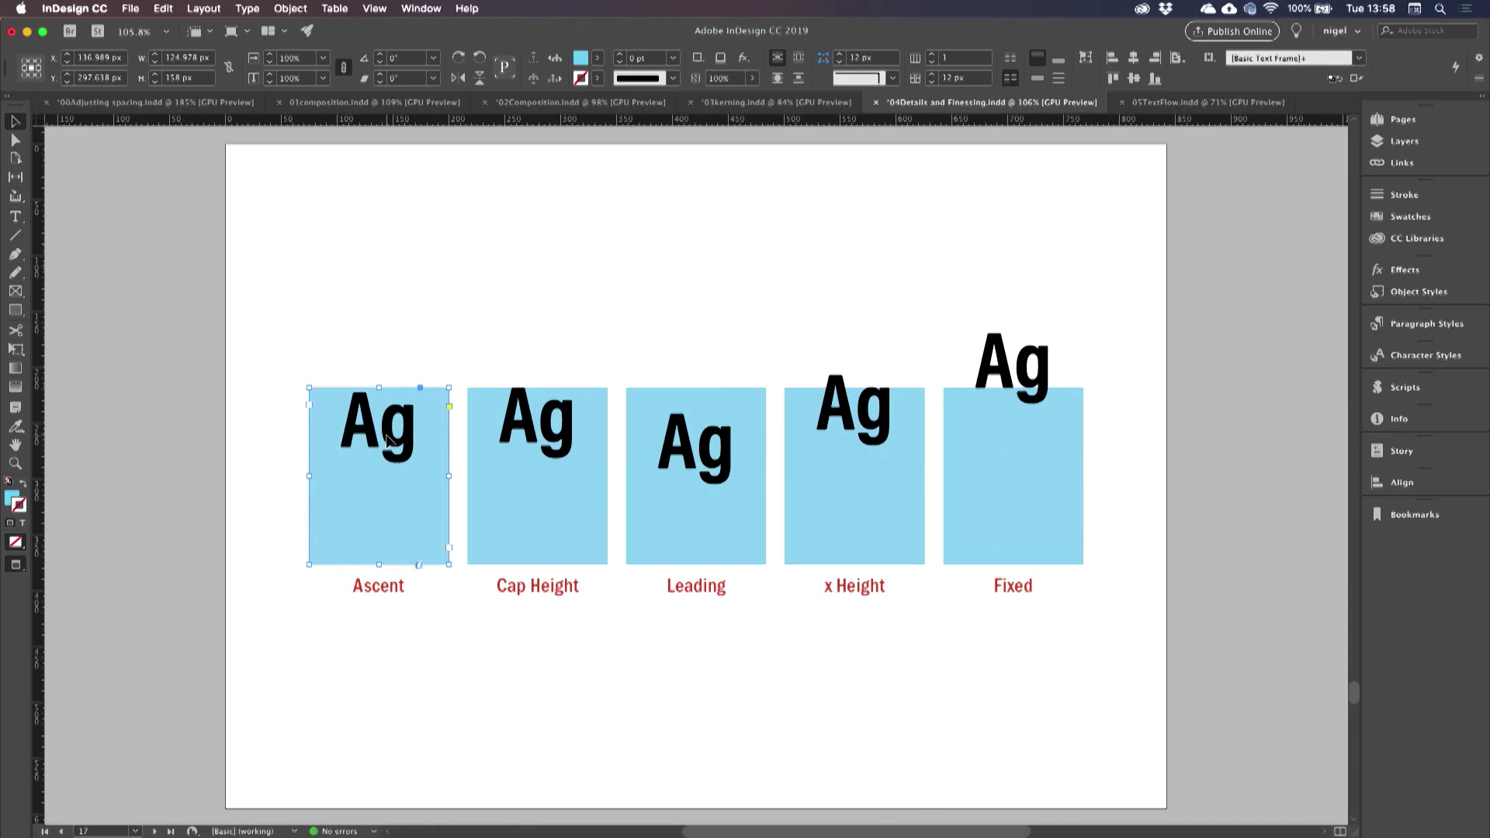
{"action": "key", "text": "ctrl+b"}
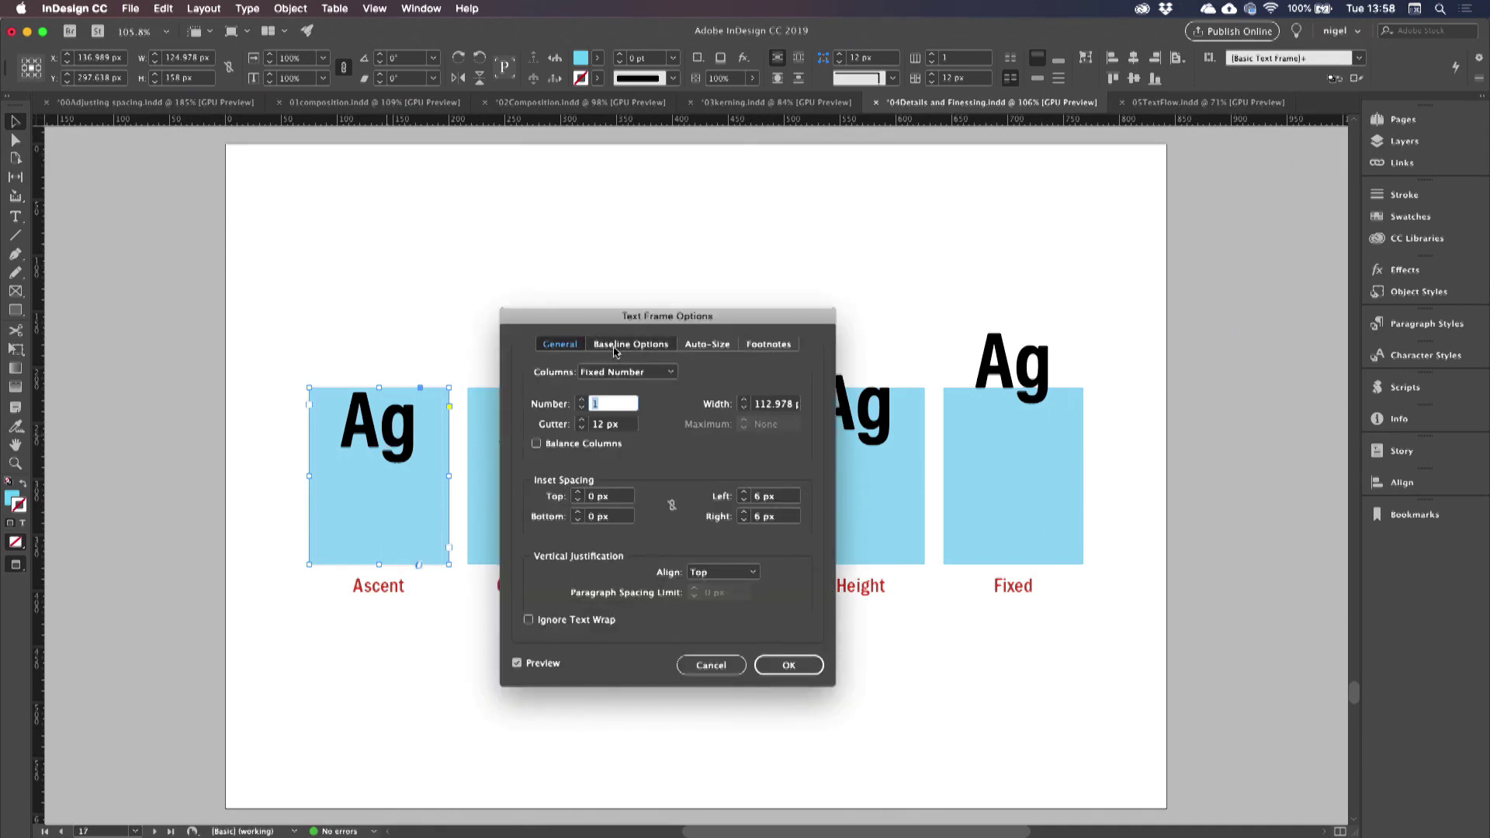
{"action": "left_click", "coordinate": [617, 347]}
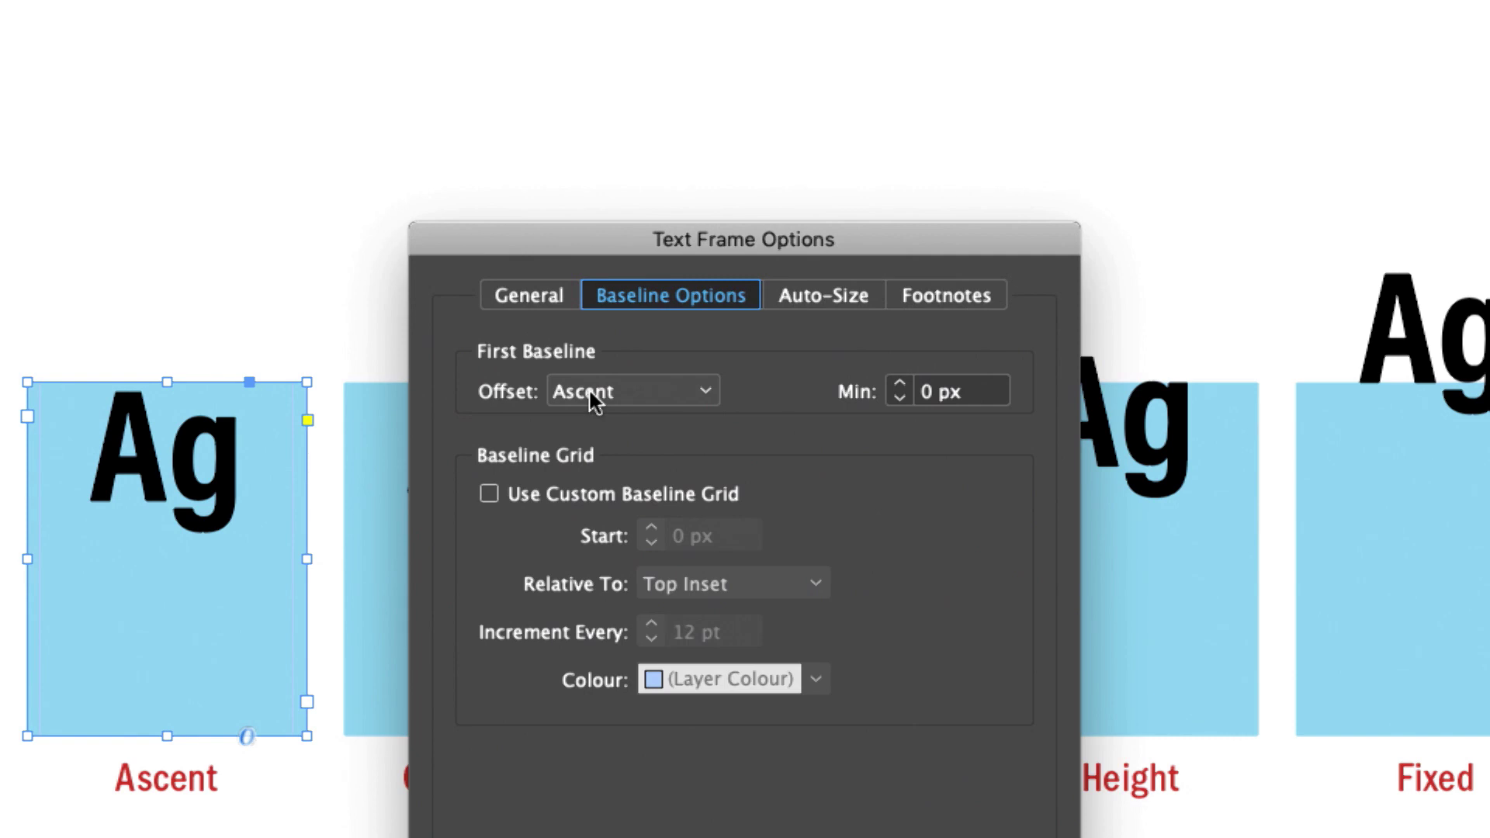
{"action": "left_click", "coordinate": [593, 398]}
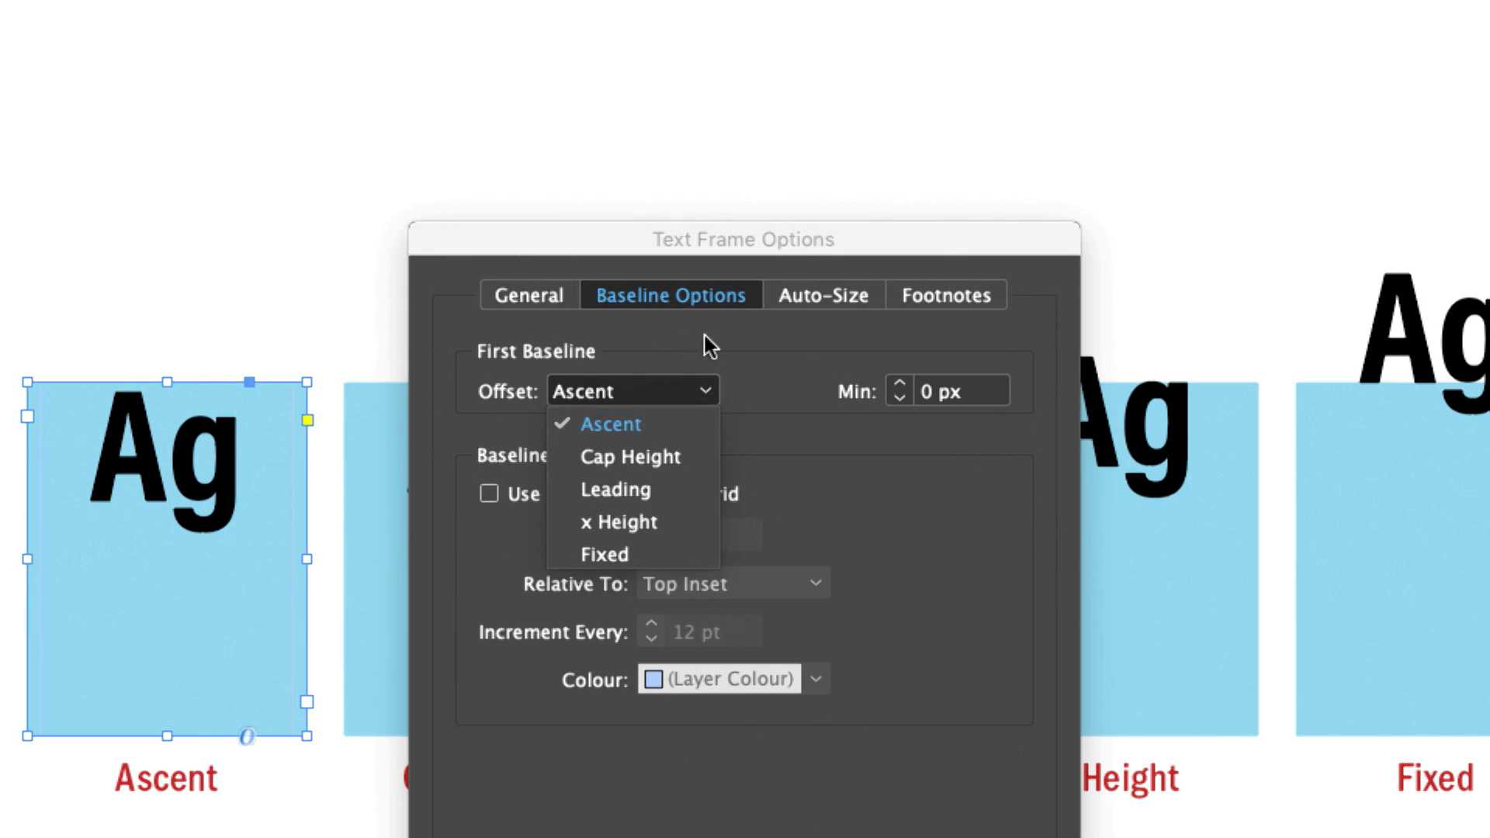
{"action": "left_click", "coordinate": [706, 221]}
{"action": "left_click_drag", "start_coordinate": [618, 237], "coordinate": [665, 167]}
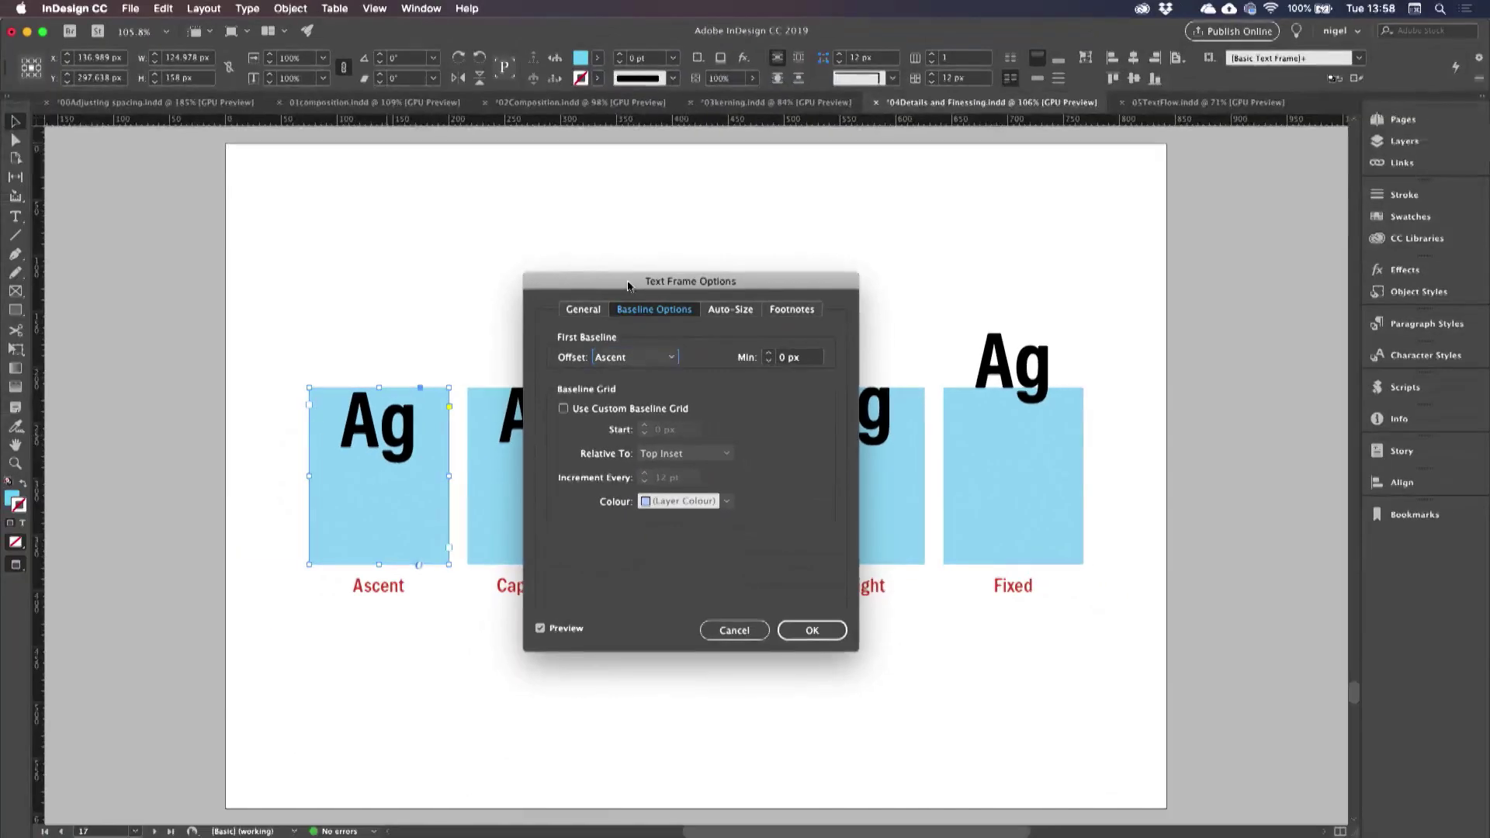
{"action": "key", "text": "Return"}
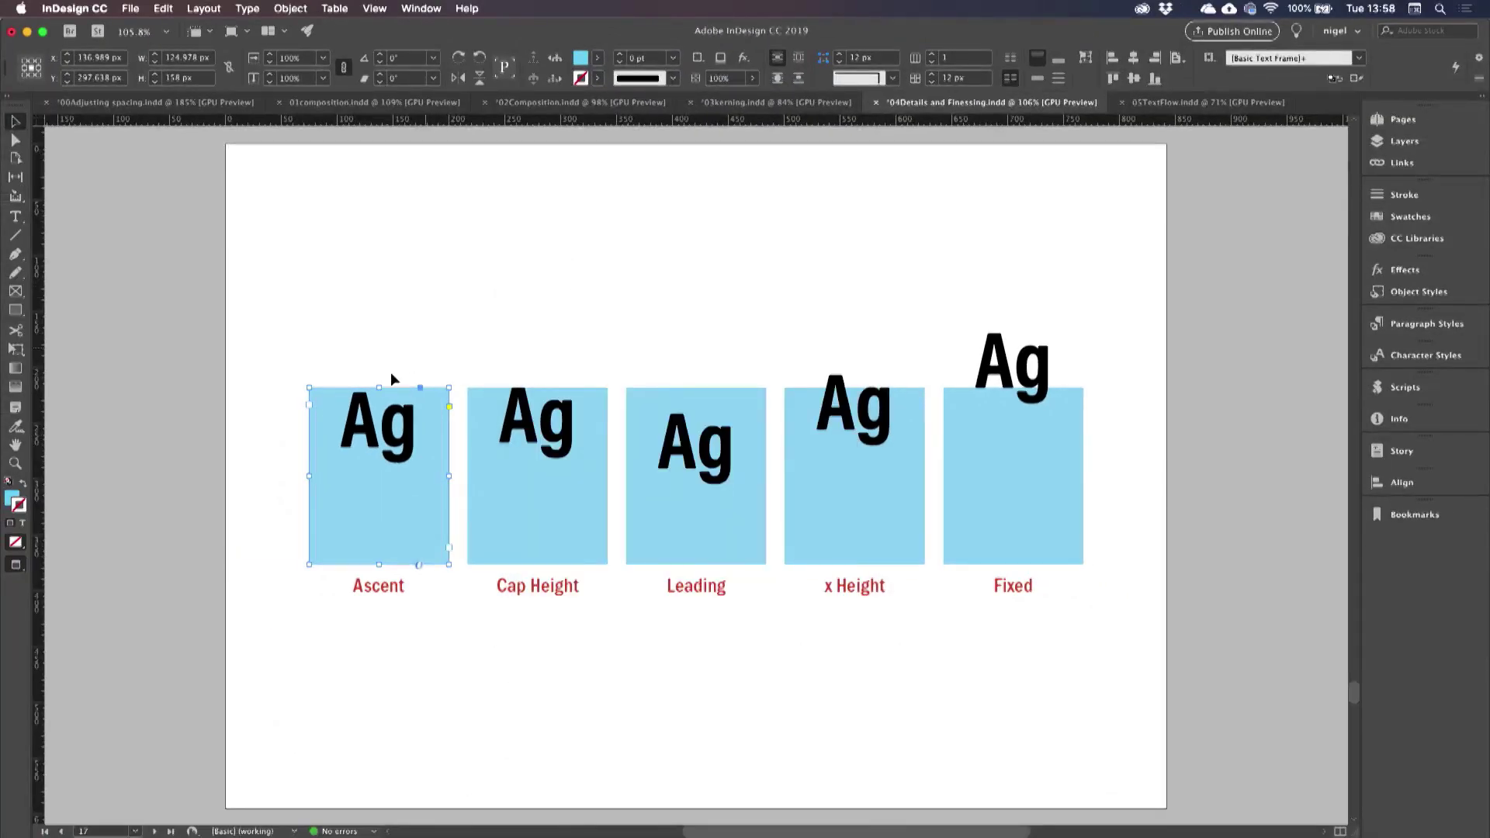
Step: Zoom in on the Ascent Ag frame and select the letter g in its text
{"action": "left_click_drag", "start_coordinate": [287, 338], "coordinate": [498, 513]}
{"action": "double_click", "coordinate": [716, 453]}
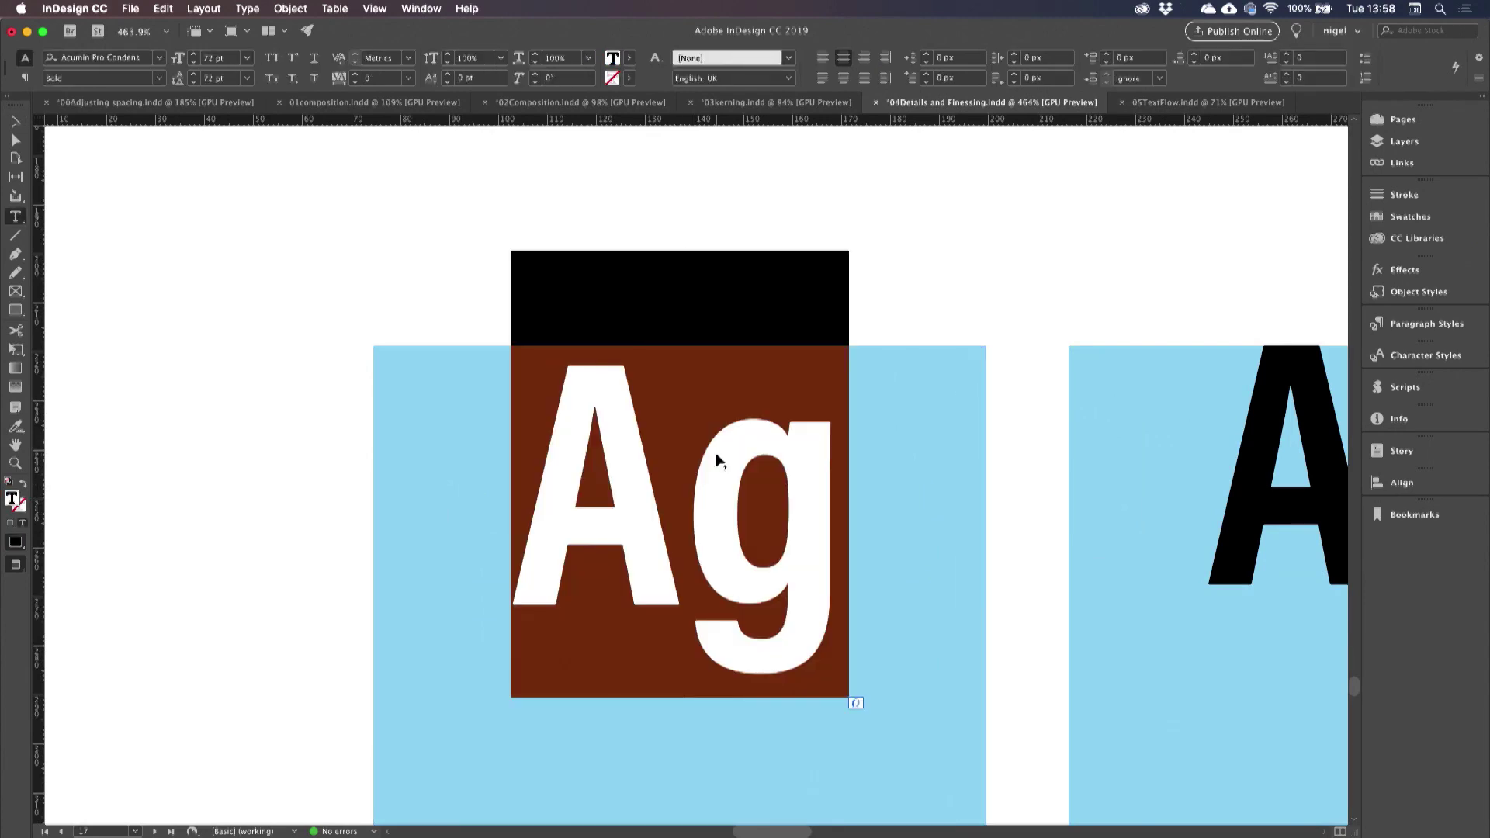
{"action": "left_click", "coordinate": [763, 460]}
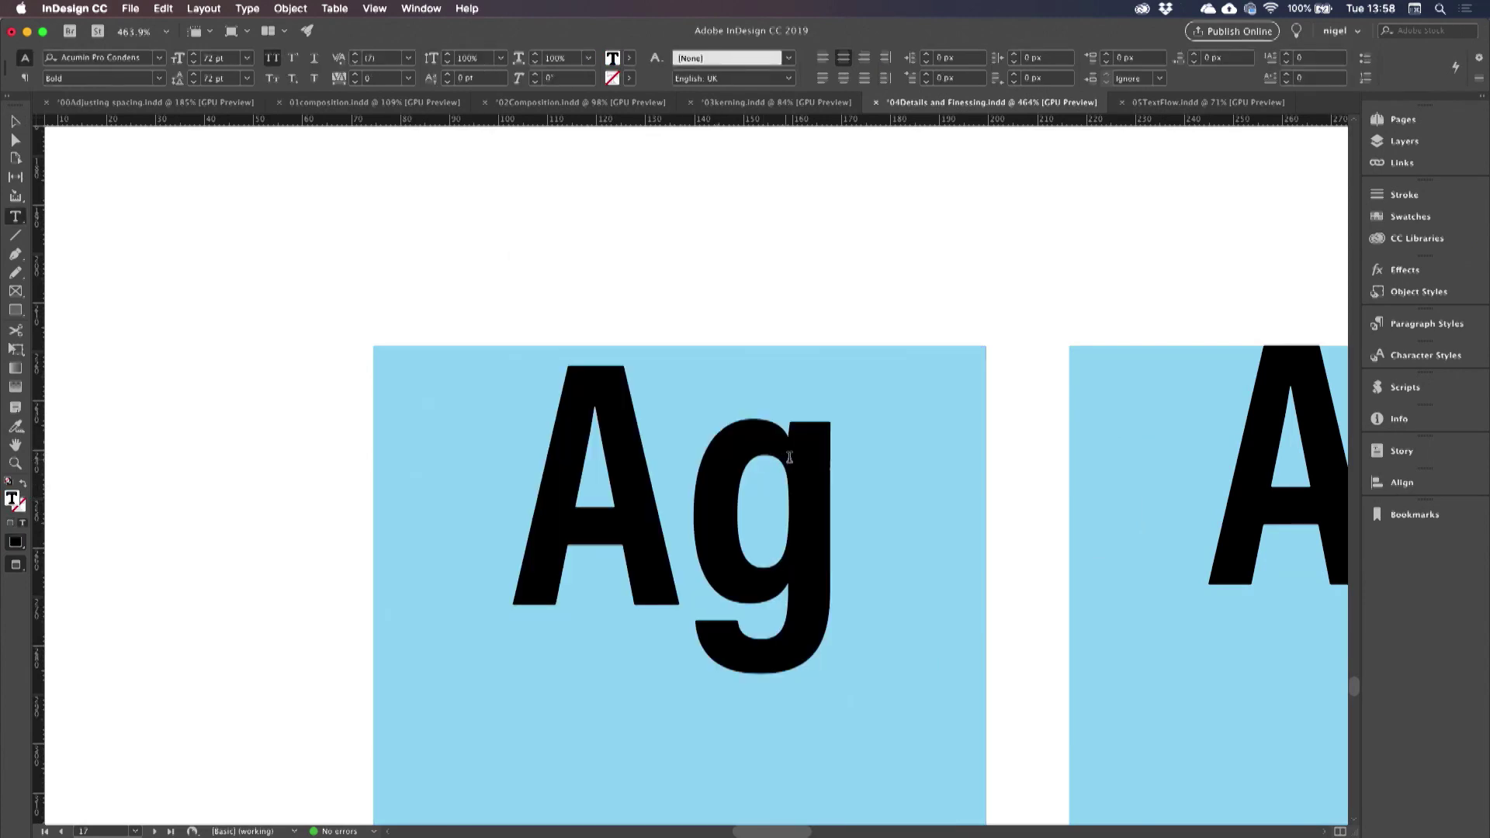
{"action": "left_click", "coordinate": [832, 485], "text": "shift"}
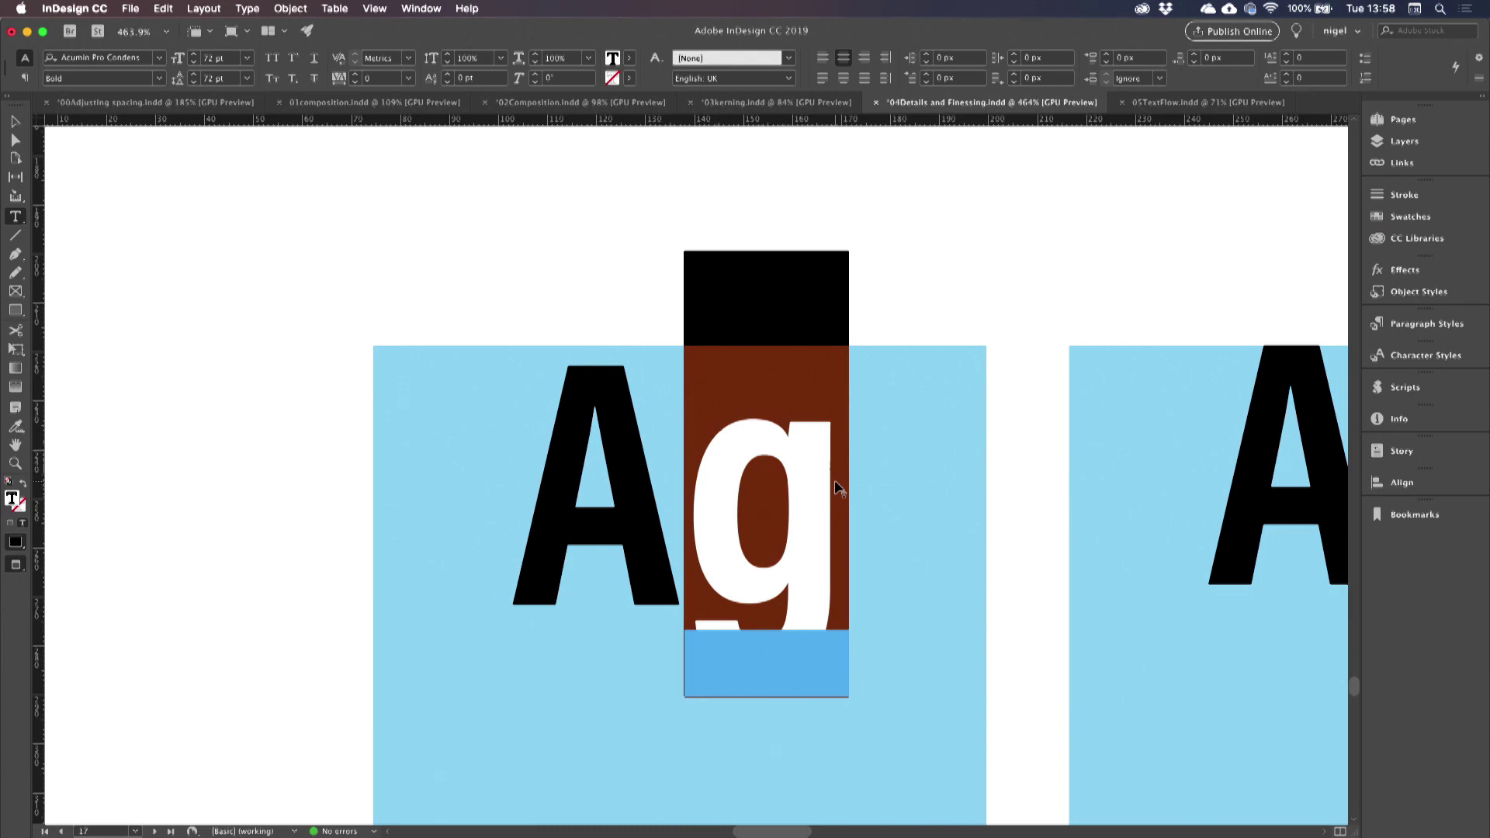
{"action": "type", "text": "f"}
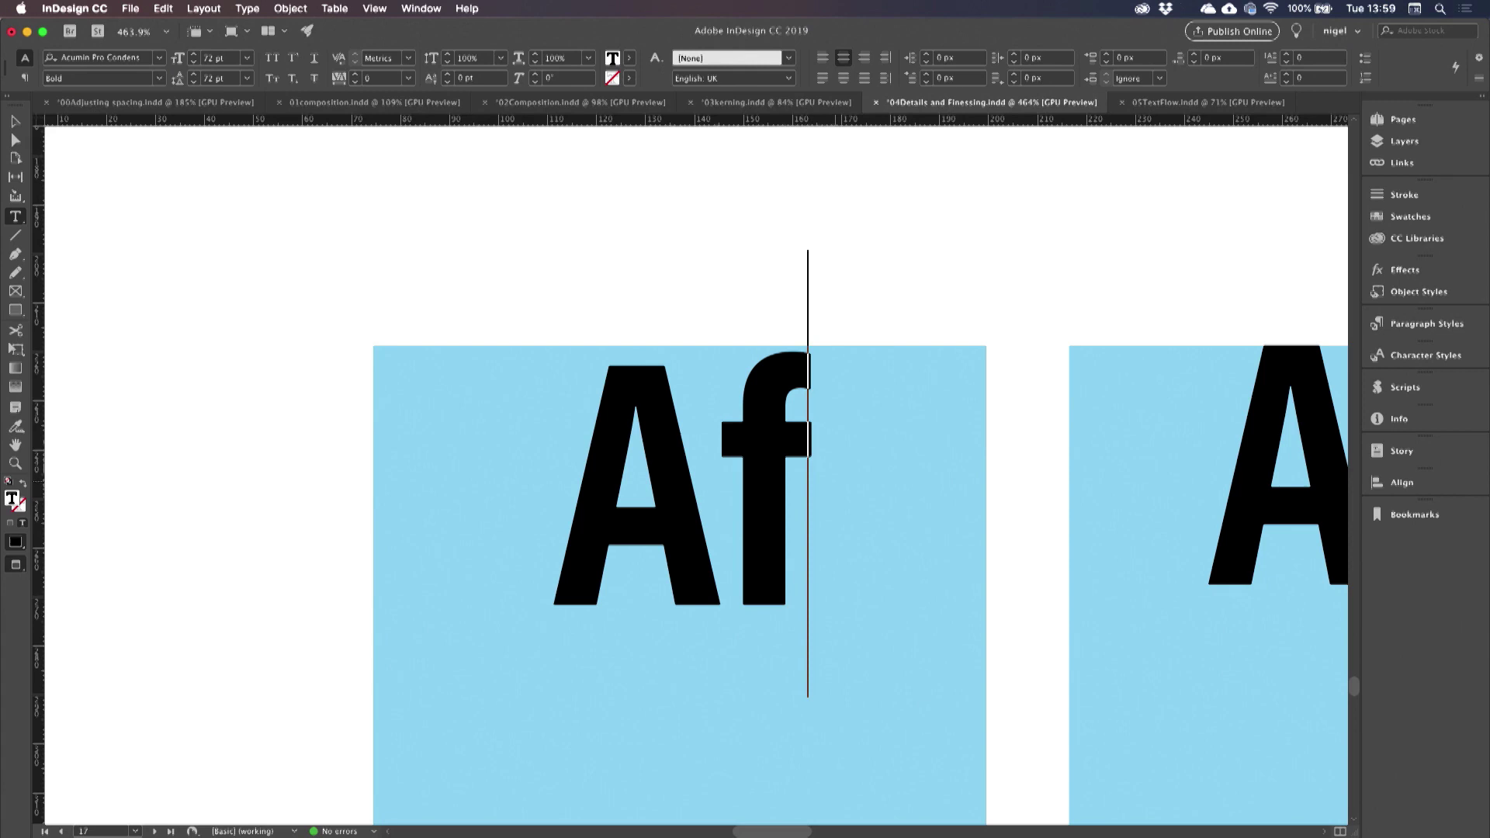
Step: Pan to the neighbouring Ag frame, then show the whole comparison page
{"action": "left_click_drag", "start_coordinate": [1108, 498], "coordinate": [633, 493]}
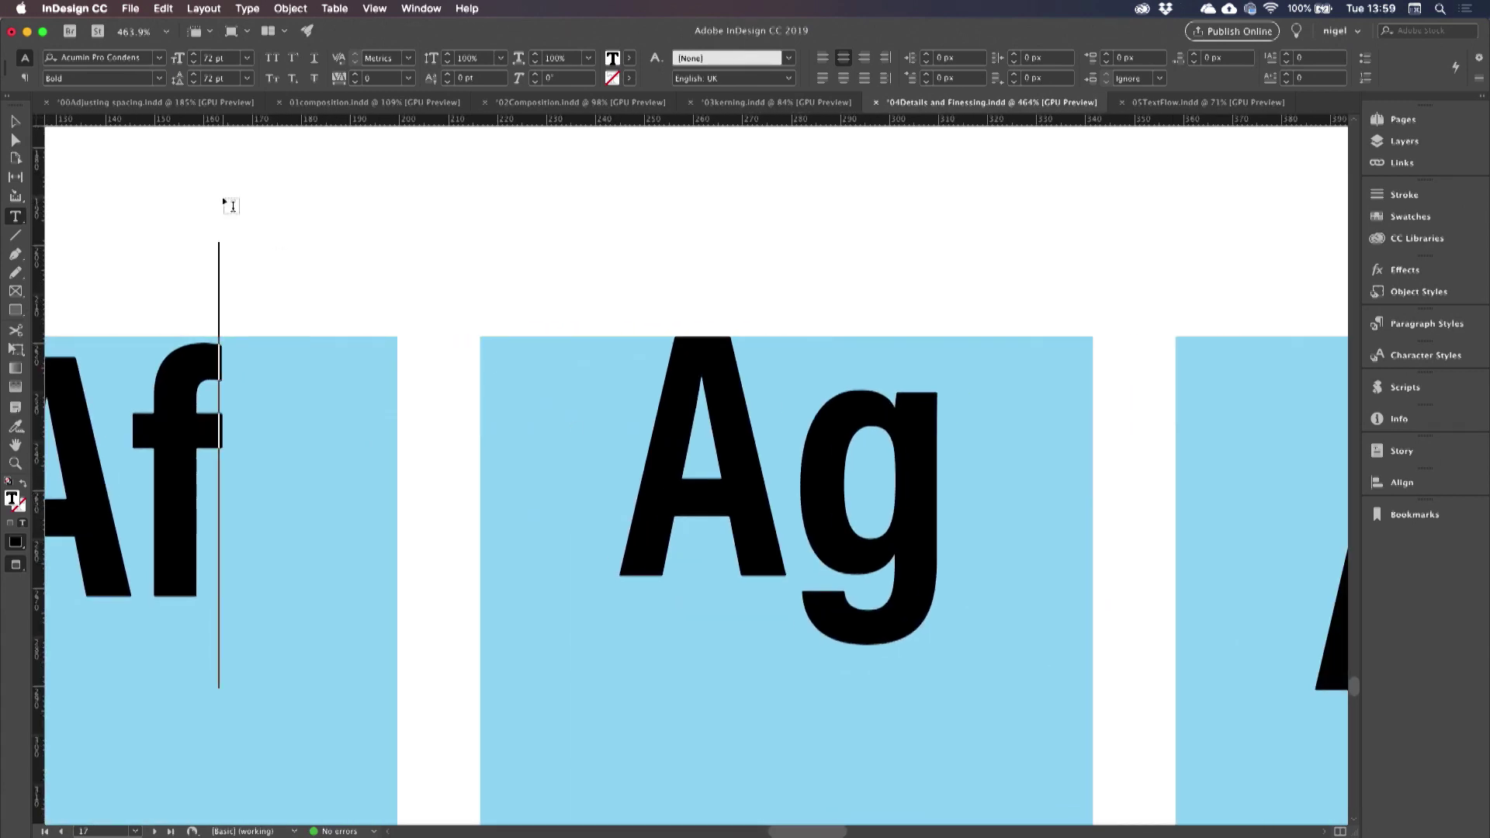
{"action": "left_click", "coordinate": [15, 121]}
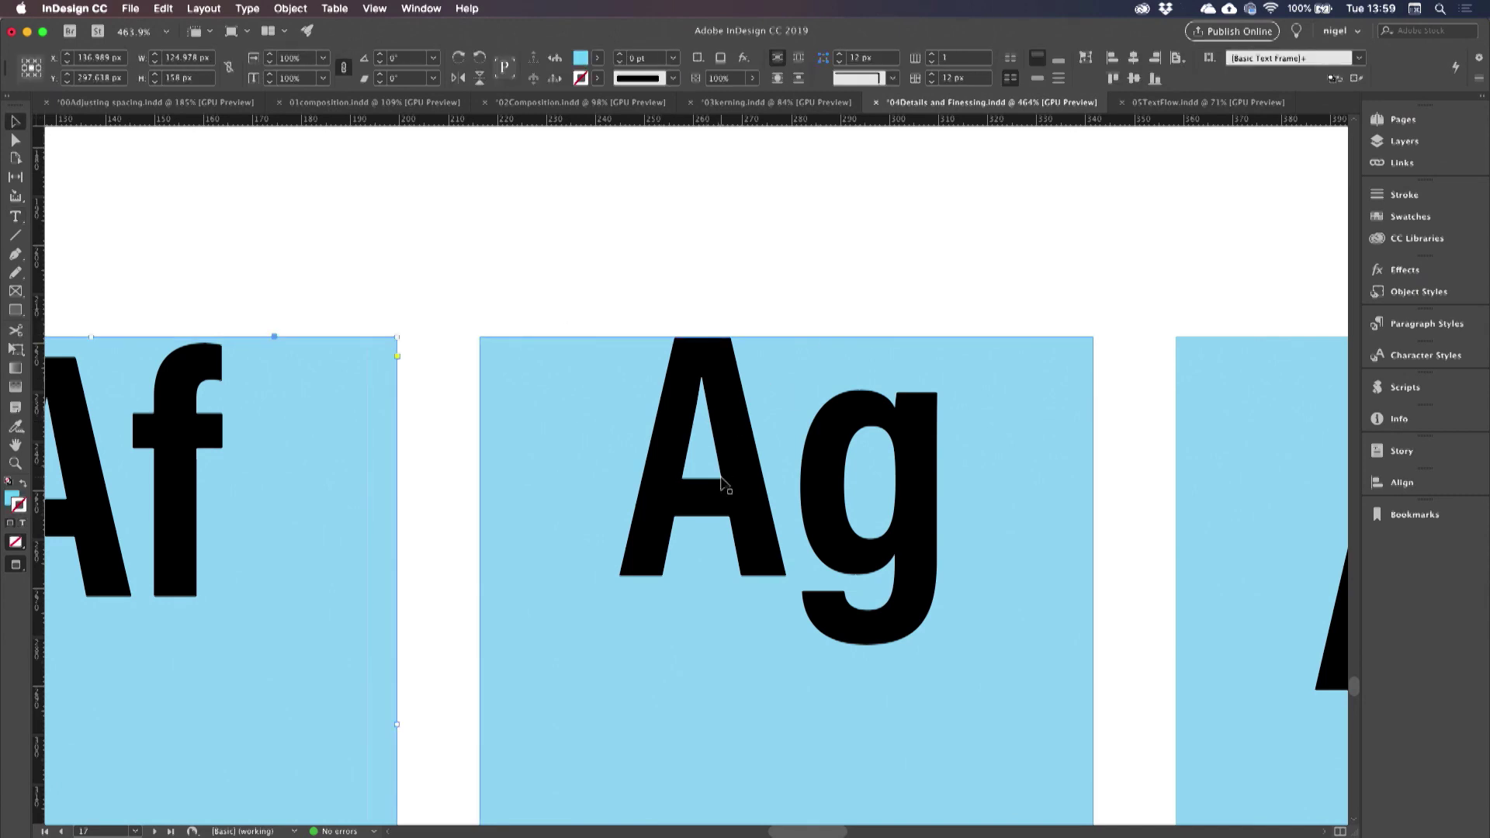
{"action": "key", "text": "ctrl+0"}
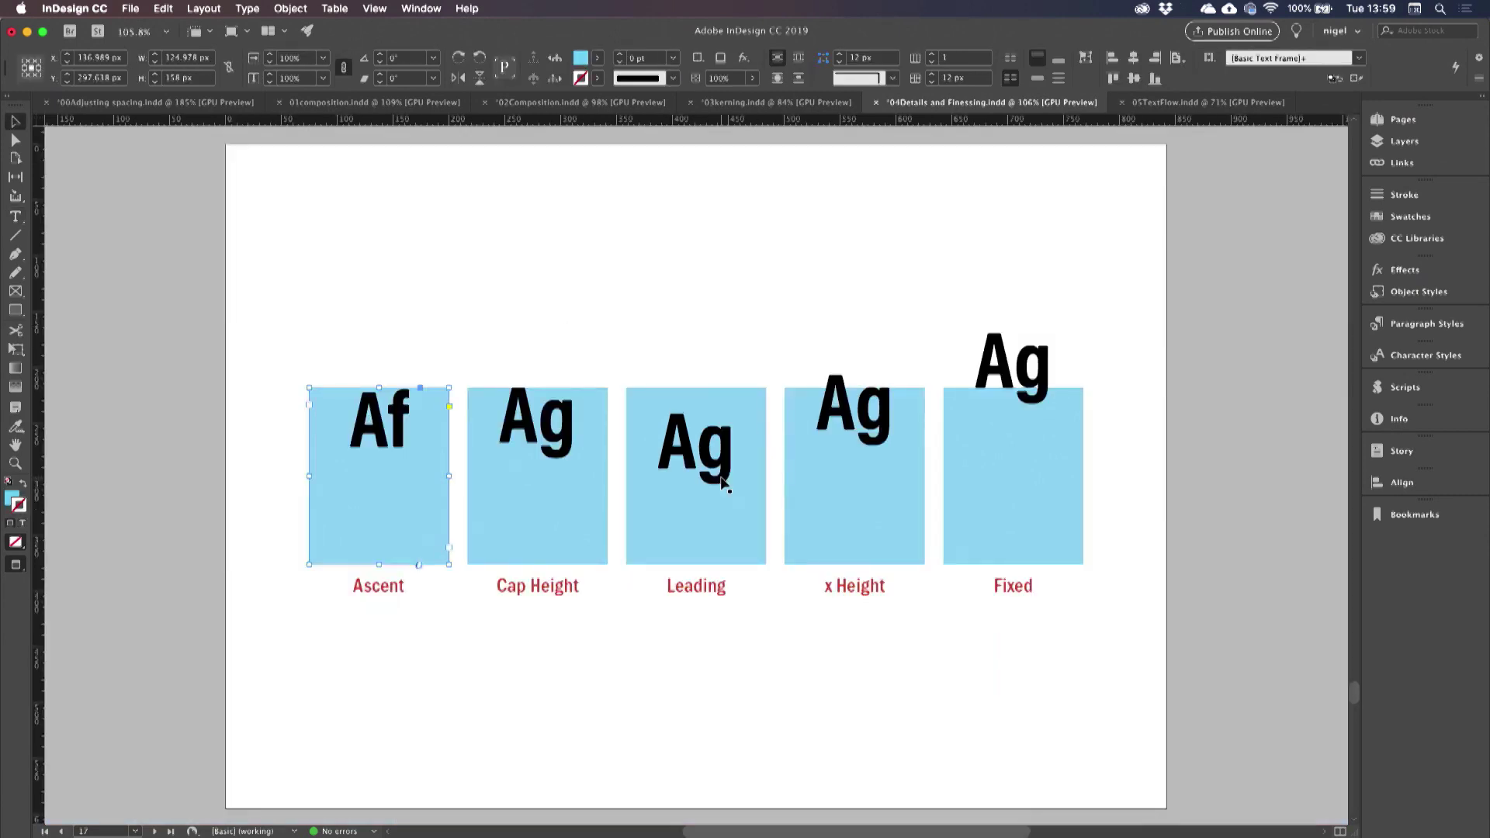
Step: Select the Leading example frame and advance to page 18
{"action": "left_click", "coordinate": [722, 483]}
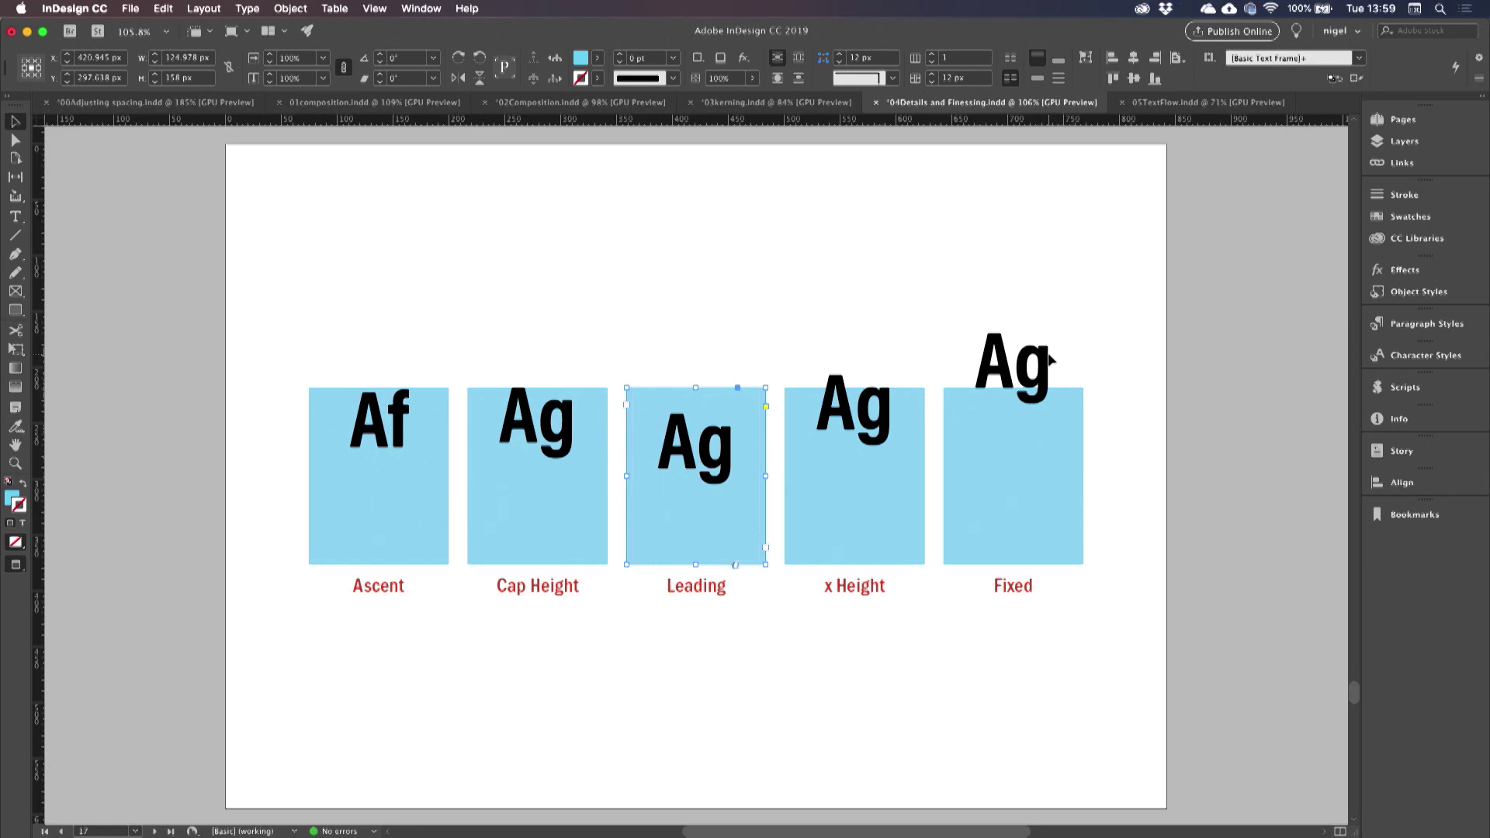
{"action": "key", "text": "shift+Page_Down"}
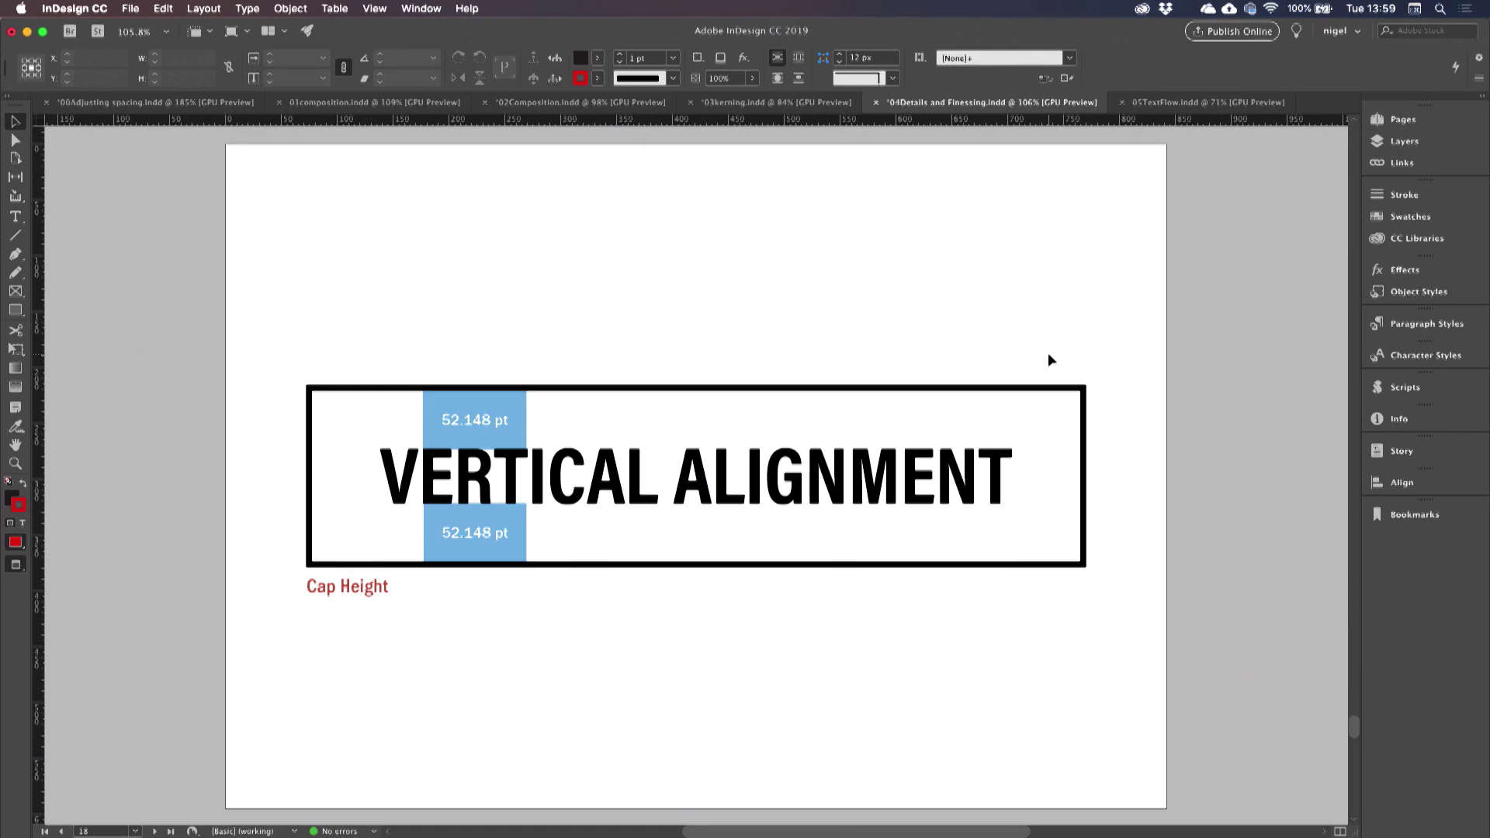
Step: Select the VERTICAL ALIGNMENT frame and advance two pages to page 20
{"action": "left_click", "coordinate": [887, 466]}
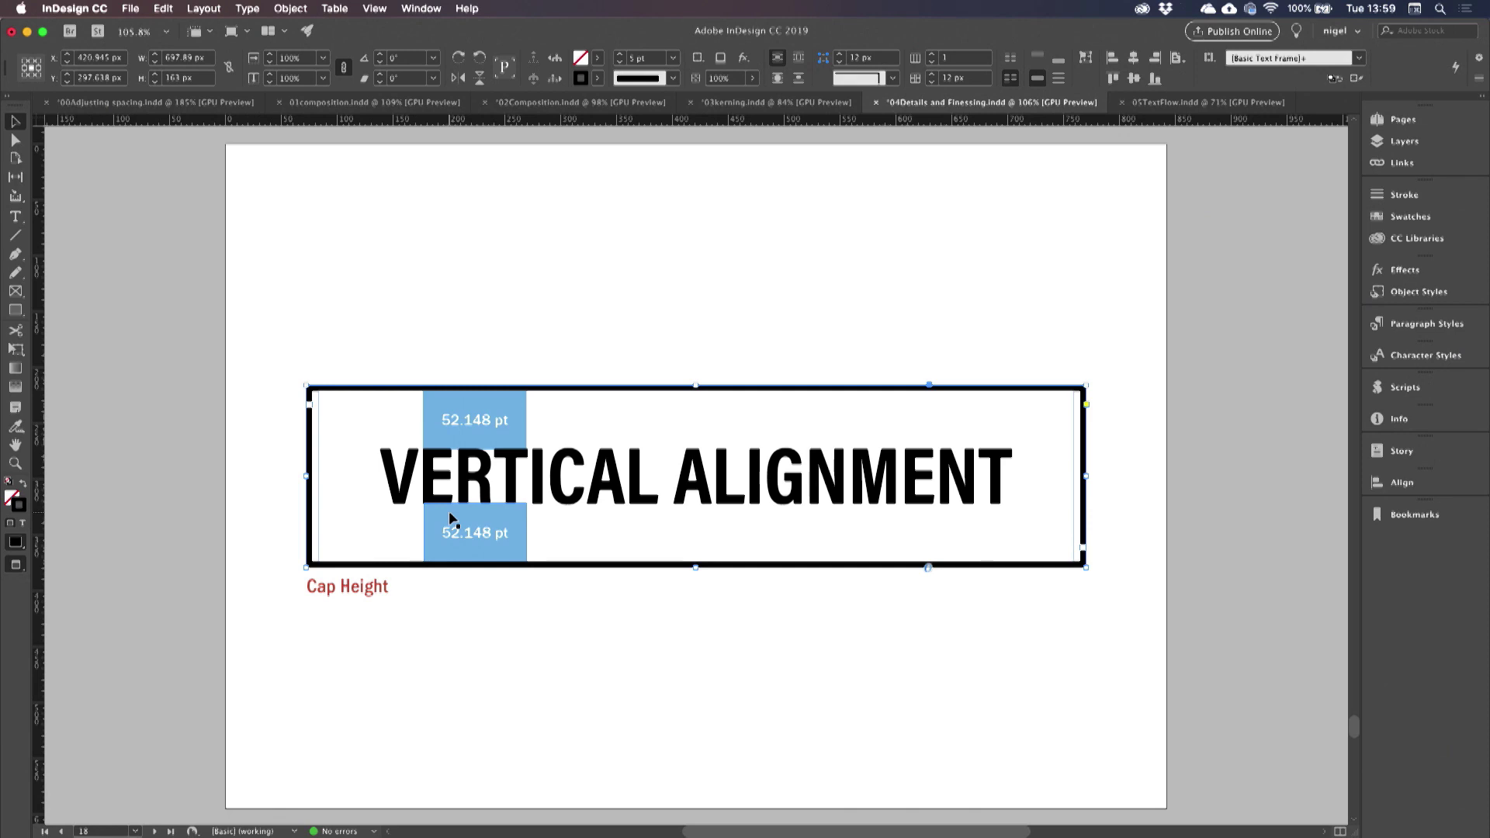
{"action": "key", "text": "shift+Page_Down"}
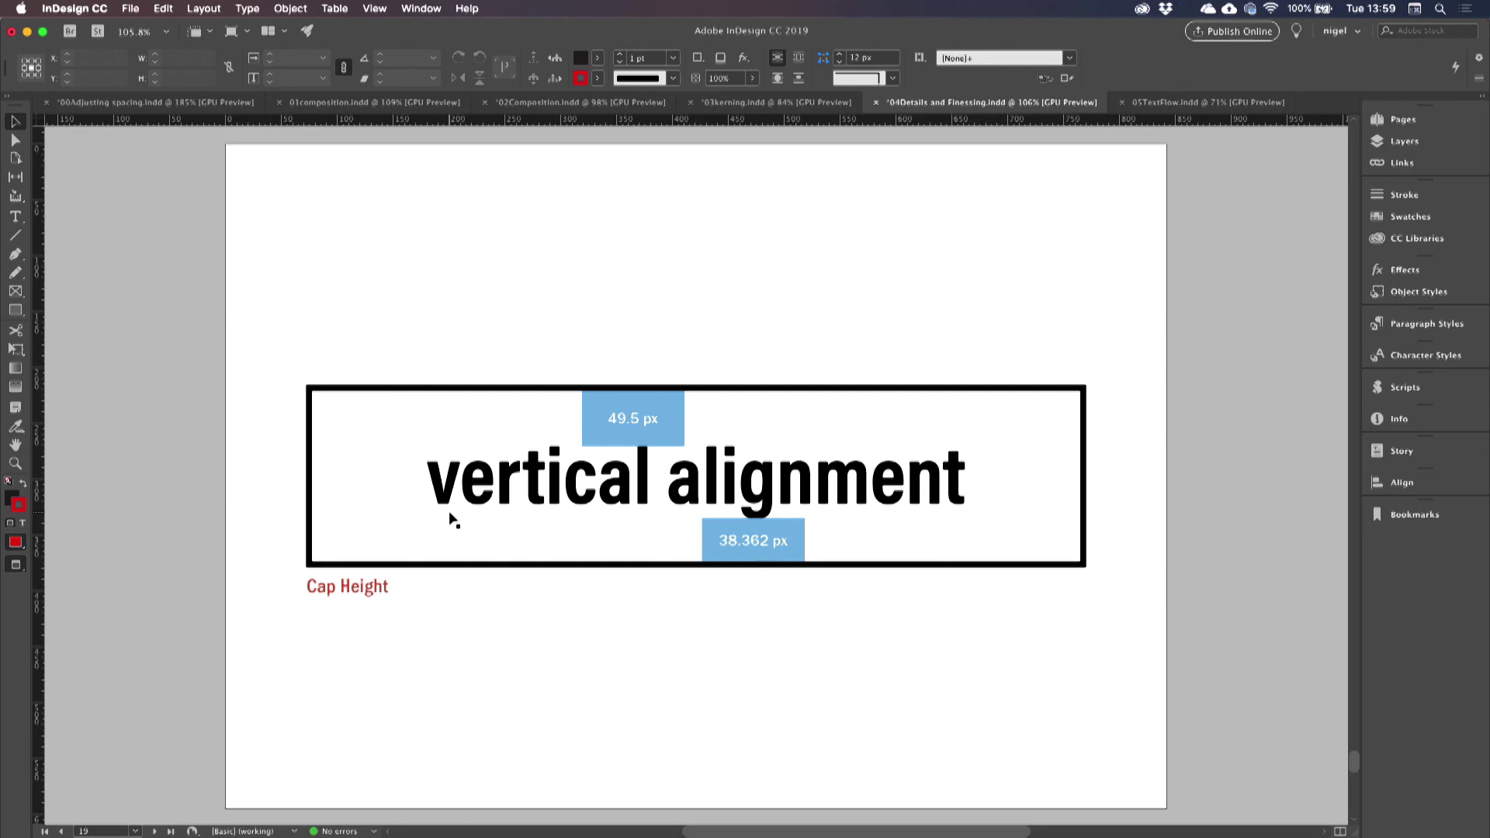
{"action": "key", "text": "shift+Page_Down"}
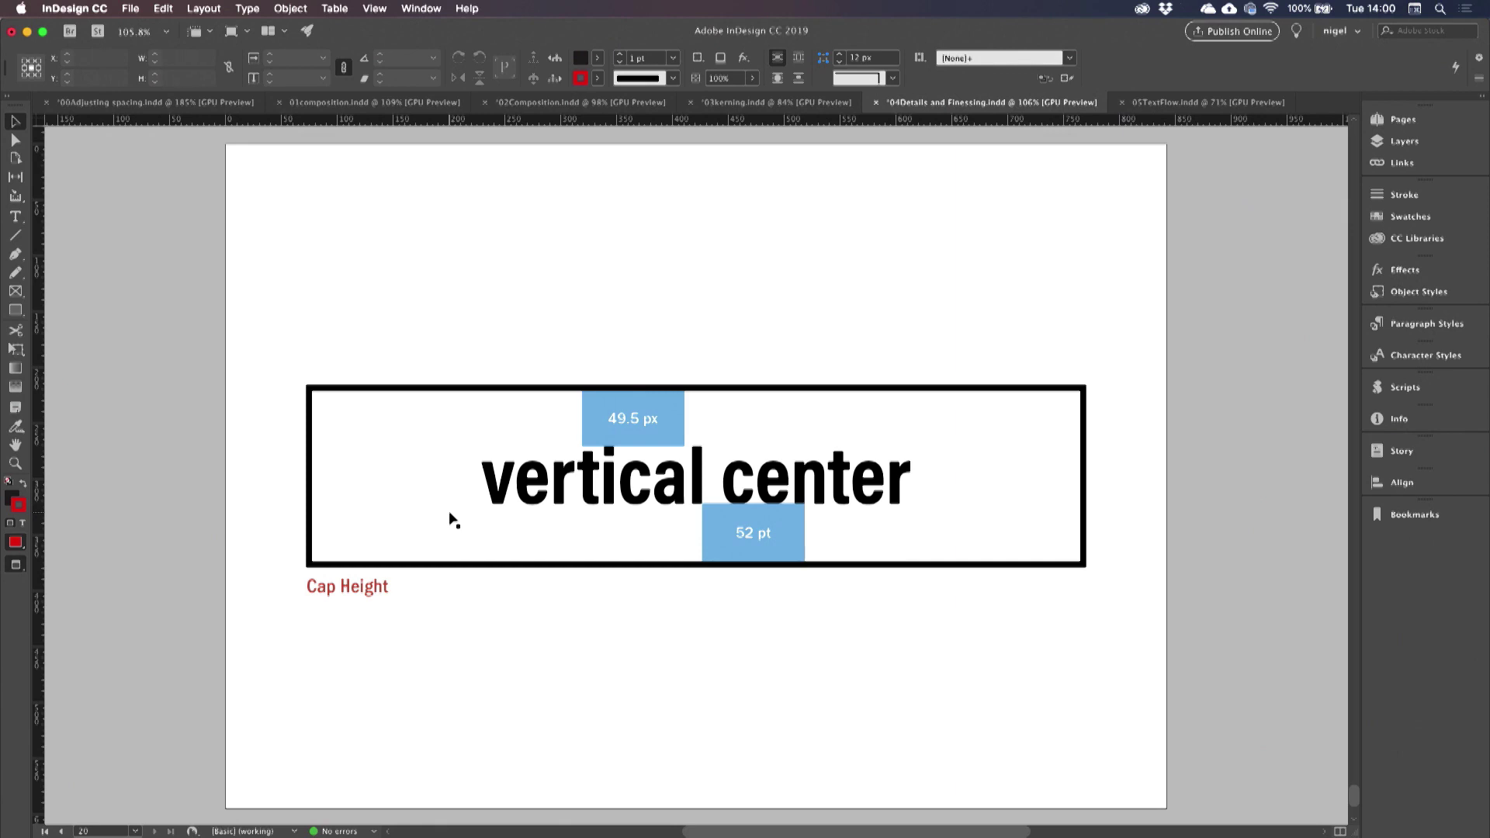
Step: Delete the 49.5 px and 52 pt measurement boxes and select the headline frame
{"action": "left_click", "coordinate": [655, 421]}
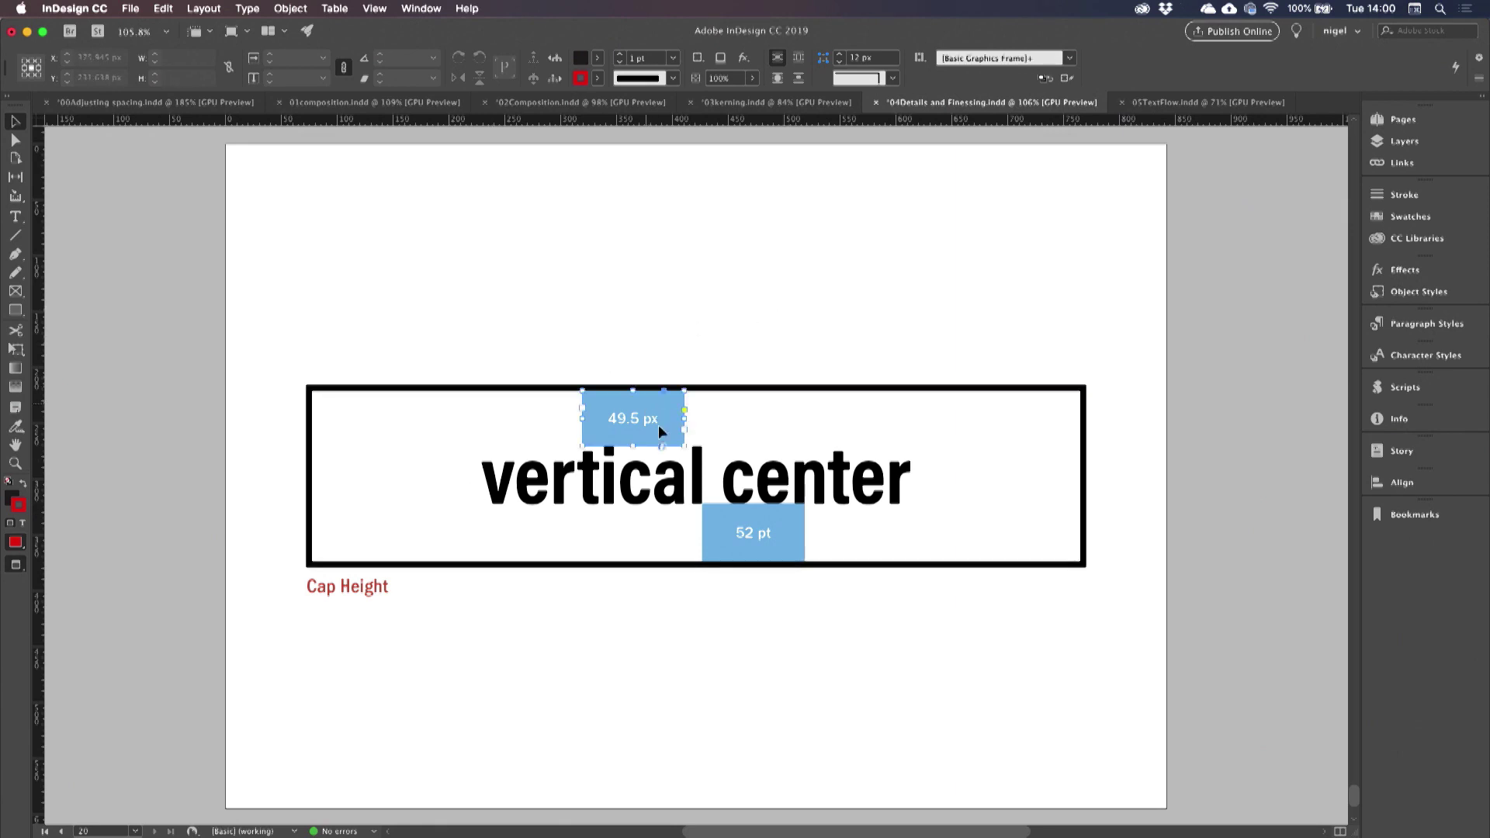
{"action": "left_click", "coordinate": [732, 532], "text": "shift"}
{"action": "key", "text": "Delete"}
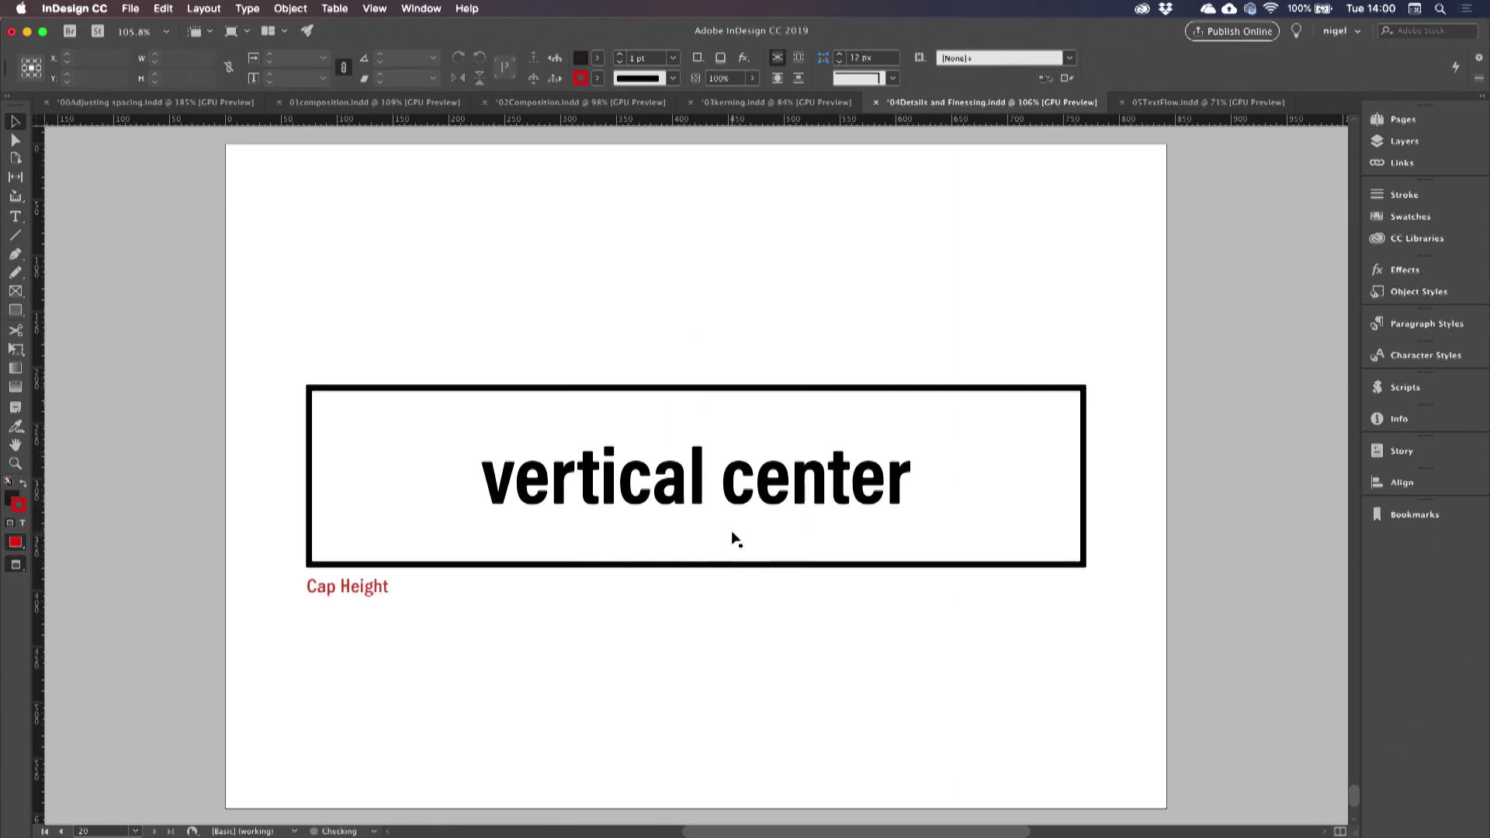
{"action": "left_click", "coordinate": [654, 480]}
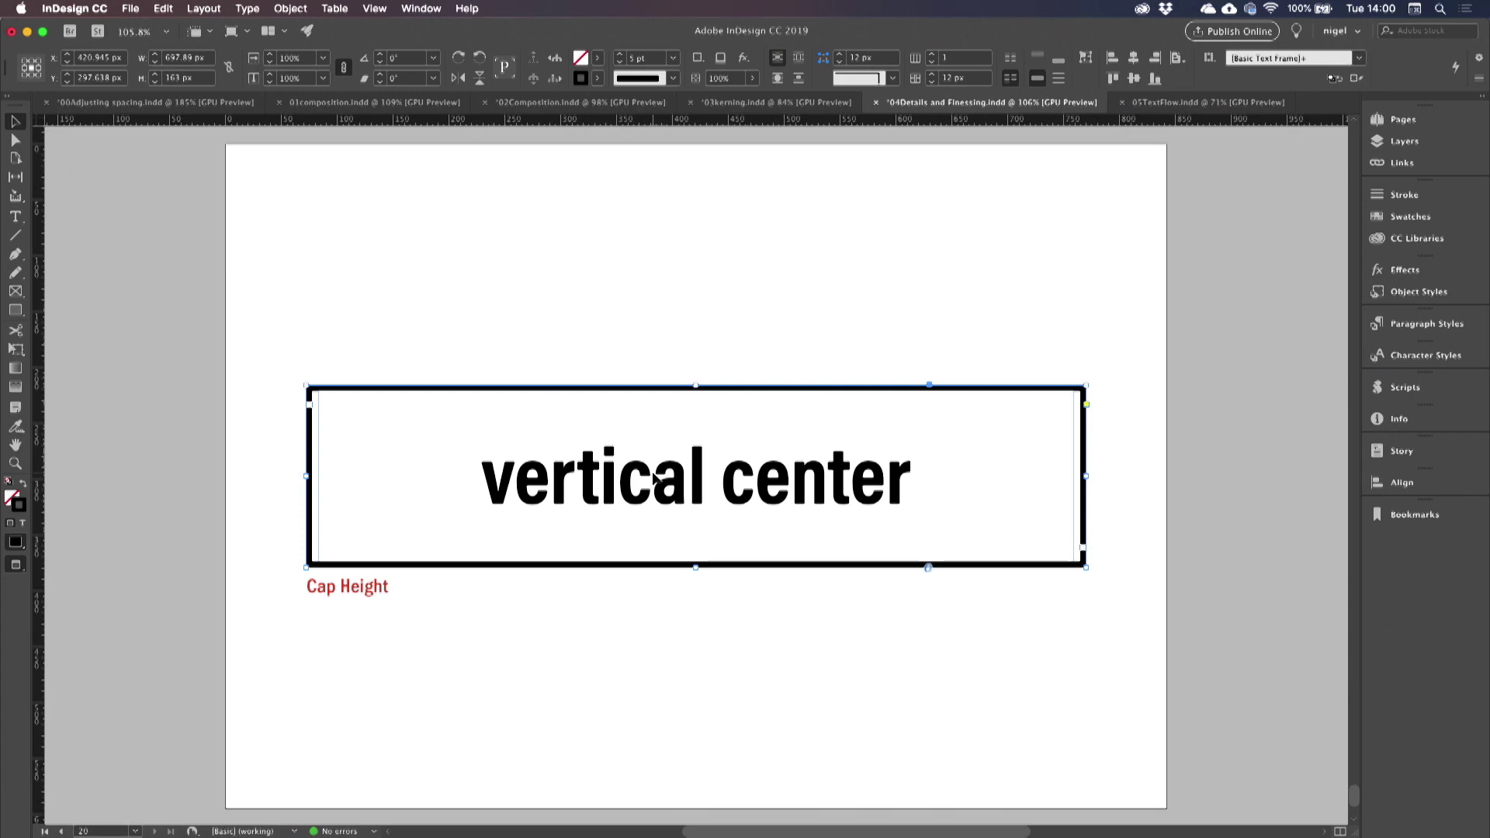
Step: Set the vertical center frame's Inset Spacing Top to 1 px in Text Frame Options
{"action": "key", "text": "ctrl+b"}
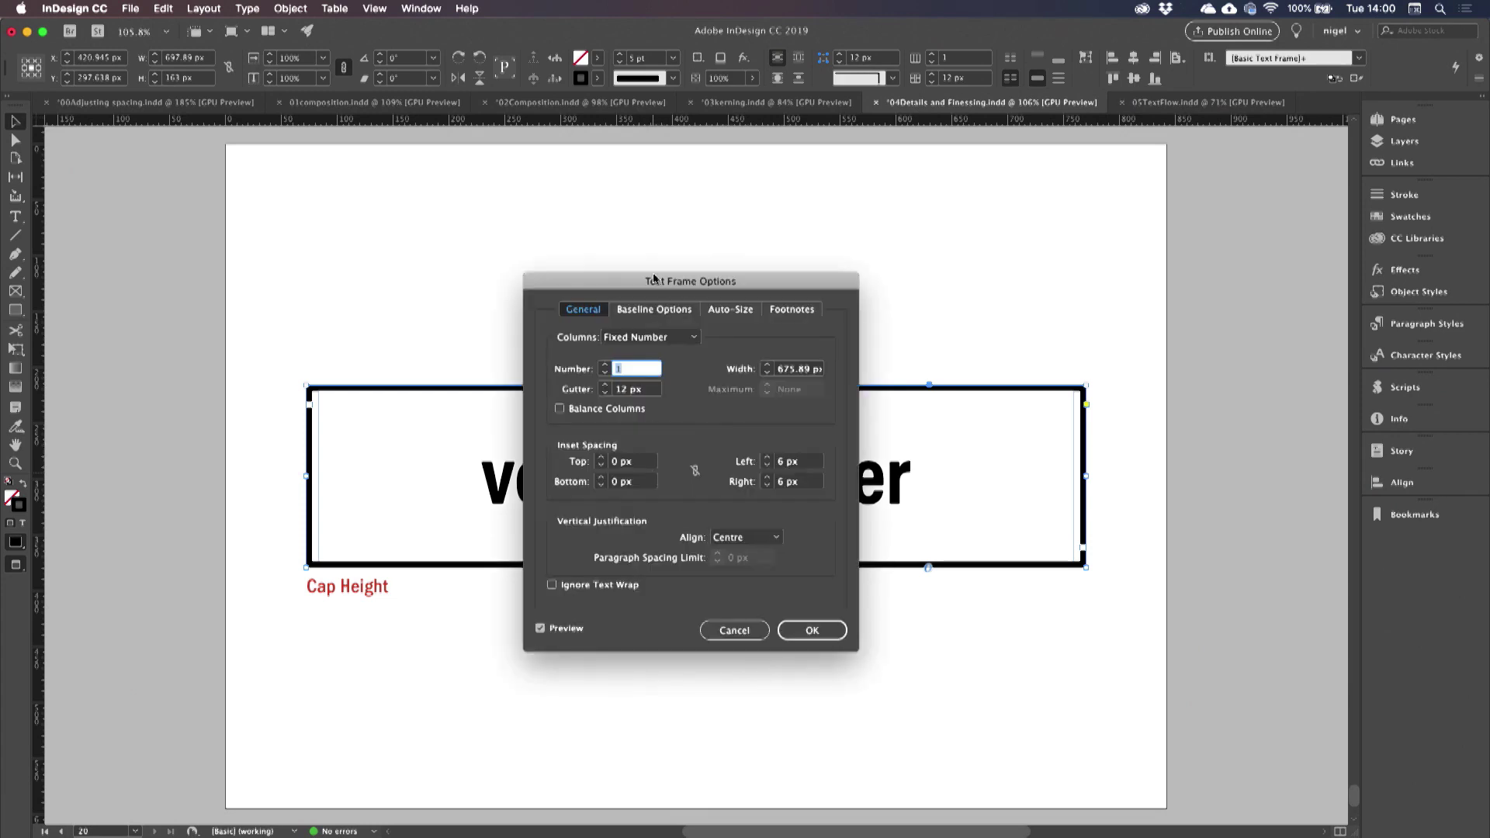
{"action": "left_click_drag", "start_coordinate": [638, 276], "coordinate": [876, 158]}
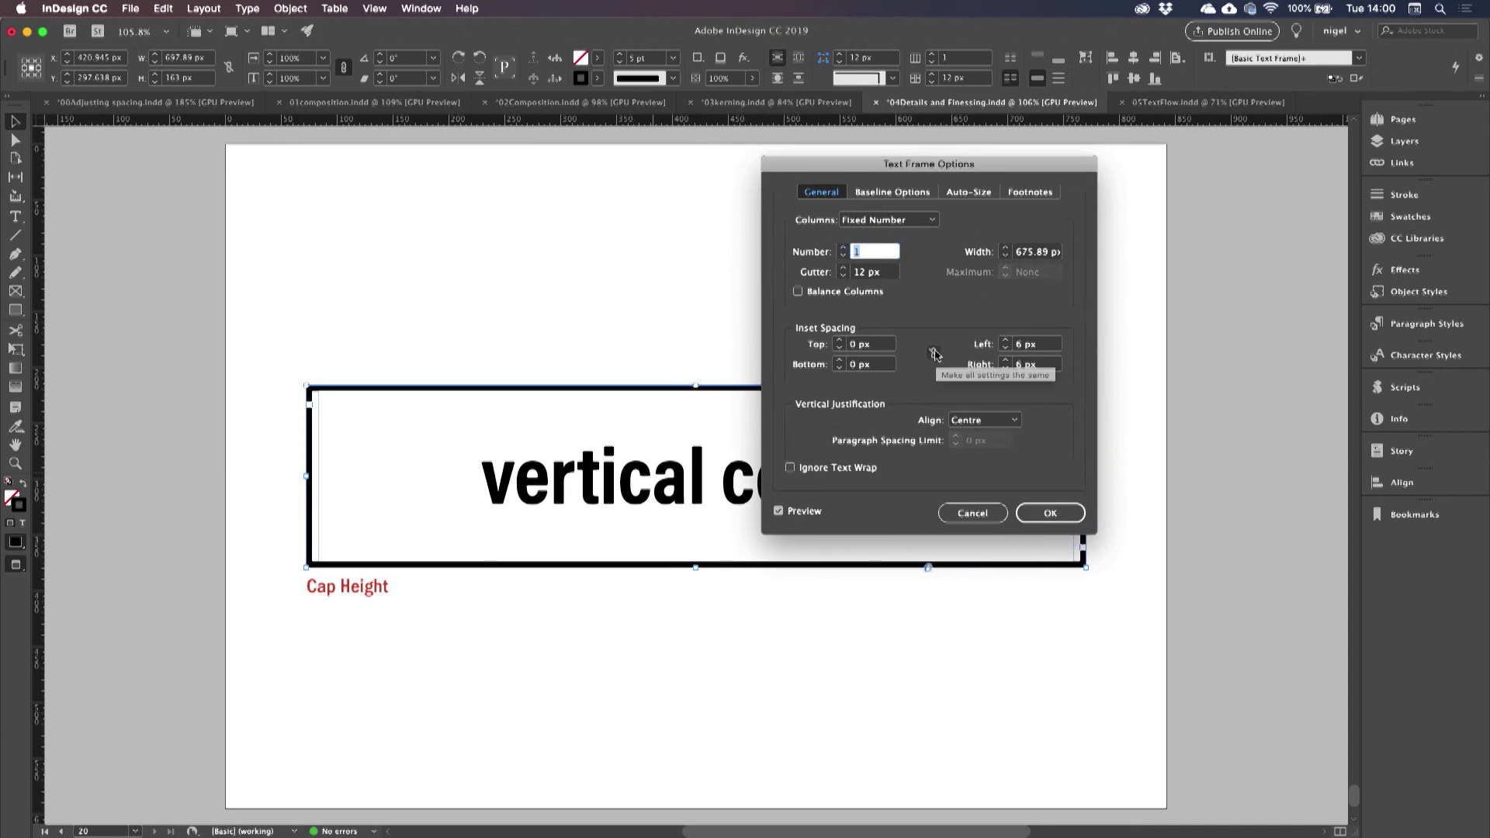
{"action": "left_click", "coordinate": [838, 341]}
{"action": "left_click", "coordinate": [839, 340]}
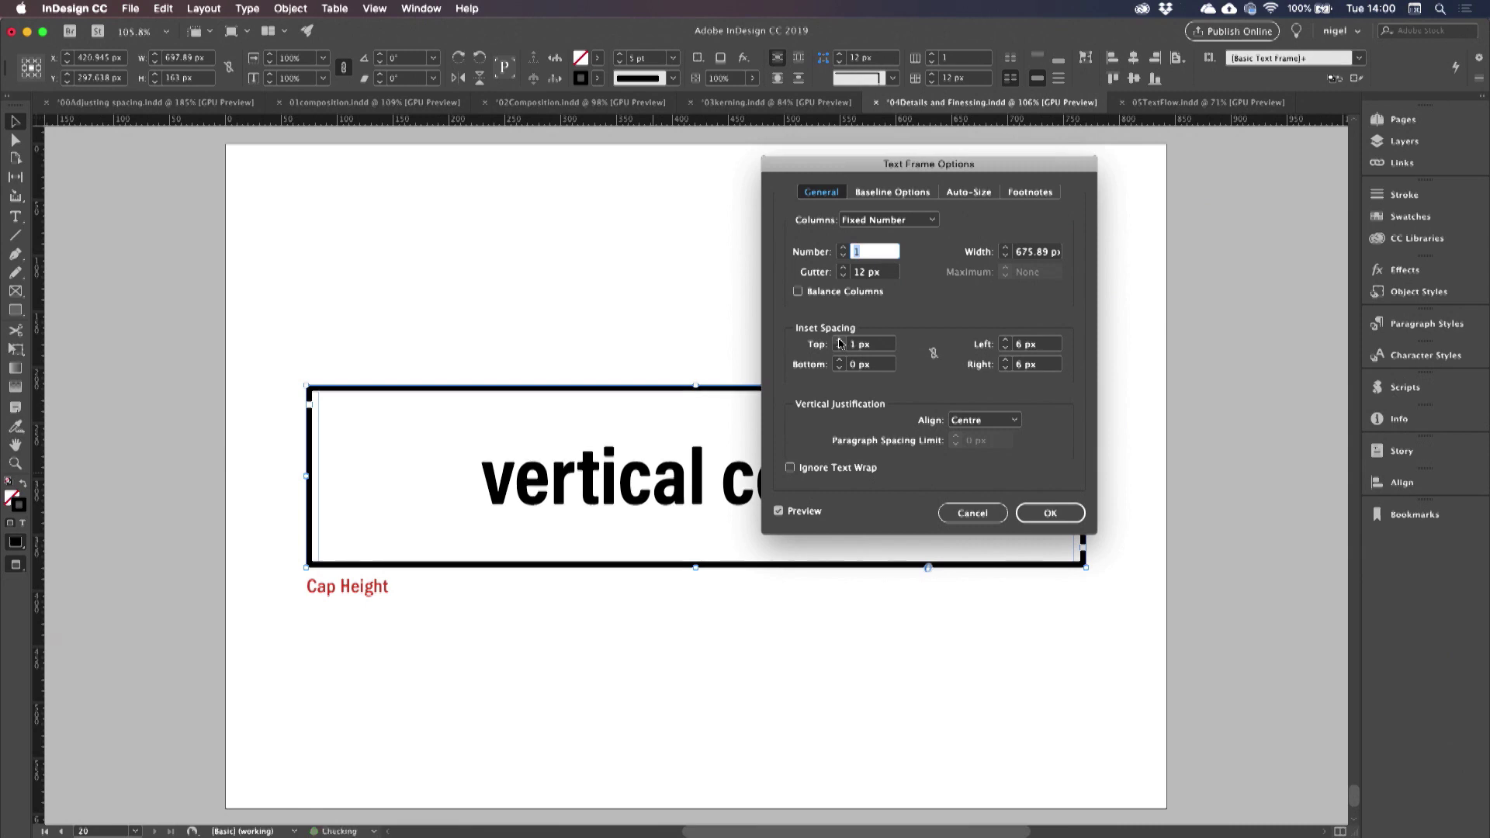
{"action": "left_click", "coordinate": [837, 340]}
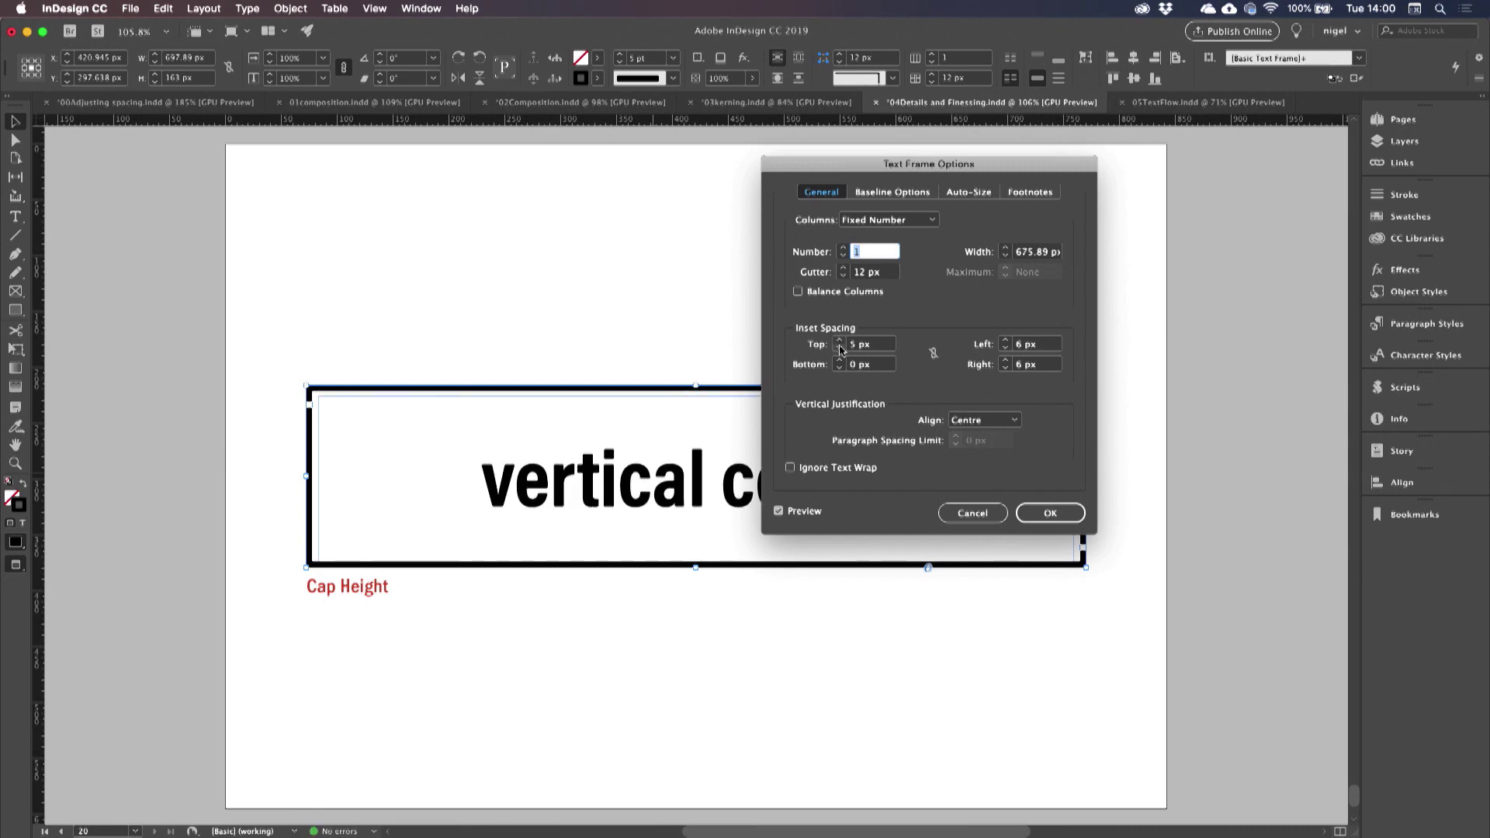
{"action": "left_click", "coordinate": [837, 341]}
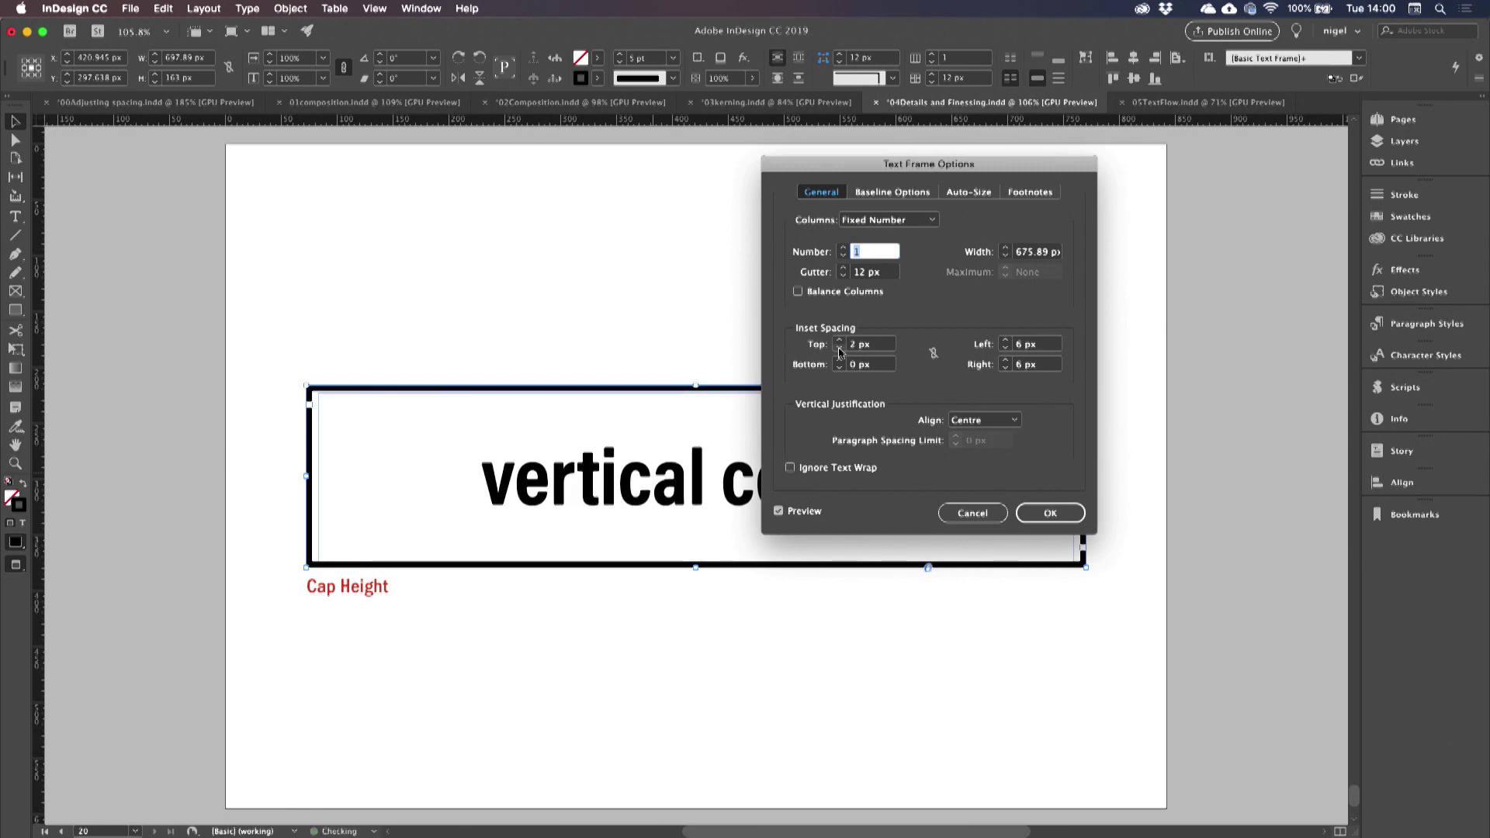
{"action": "left_click", "coordinate": [838, 349]}
{"action": "left_click", "coordinate": [838, 348]}
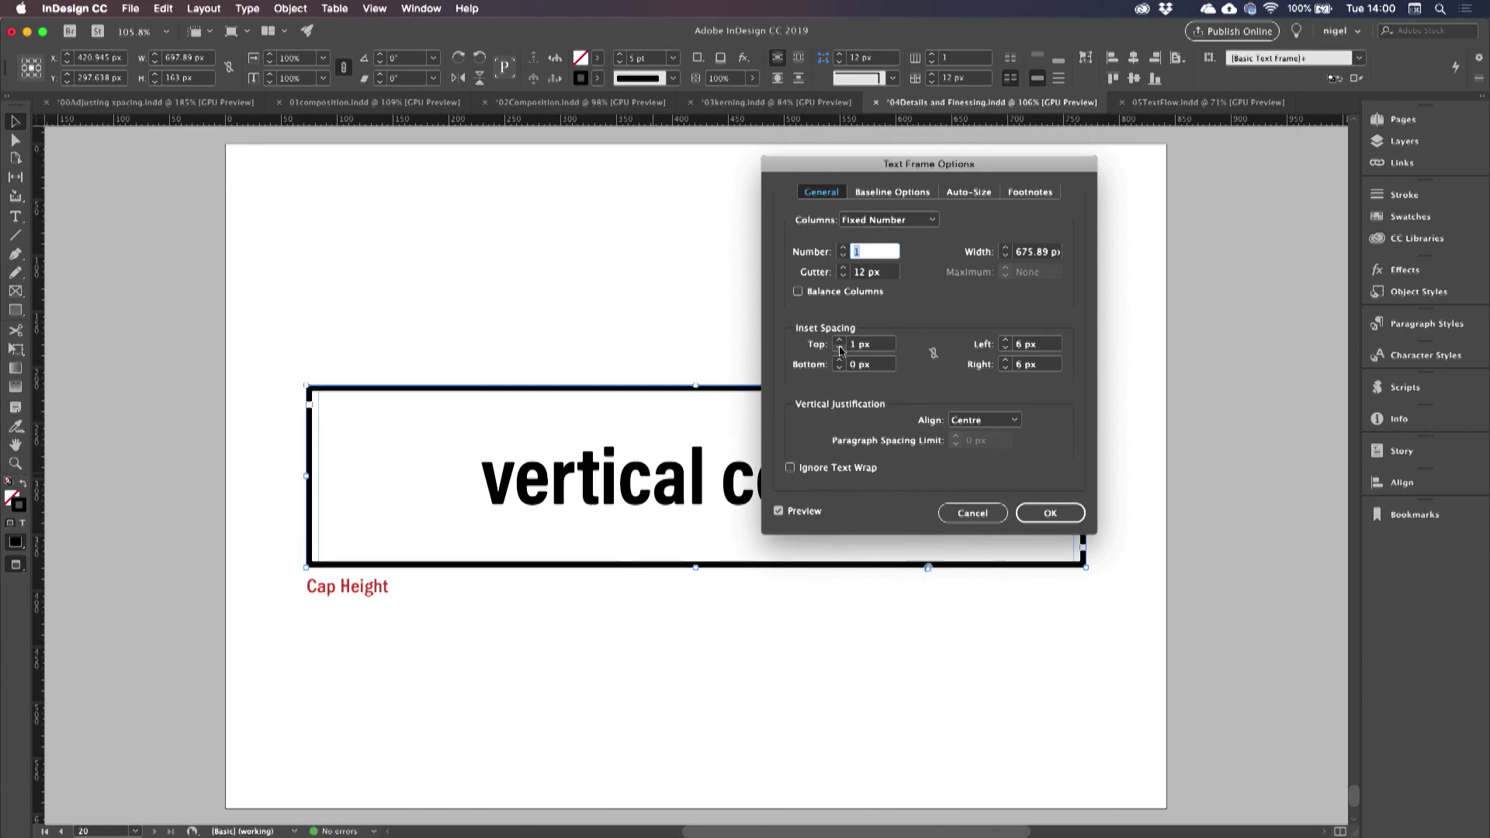
{"action": "left_click", "coordinate": [838, 347]}
{"action": "left_click", "coordinate": [1035, 513]}
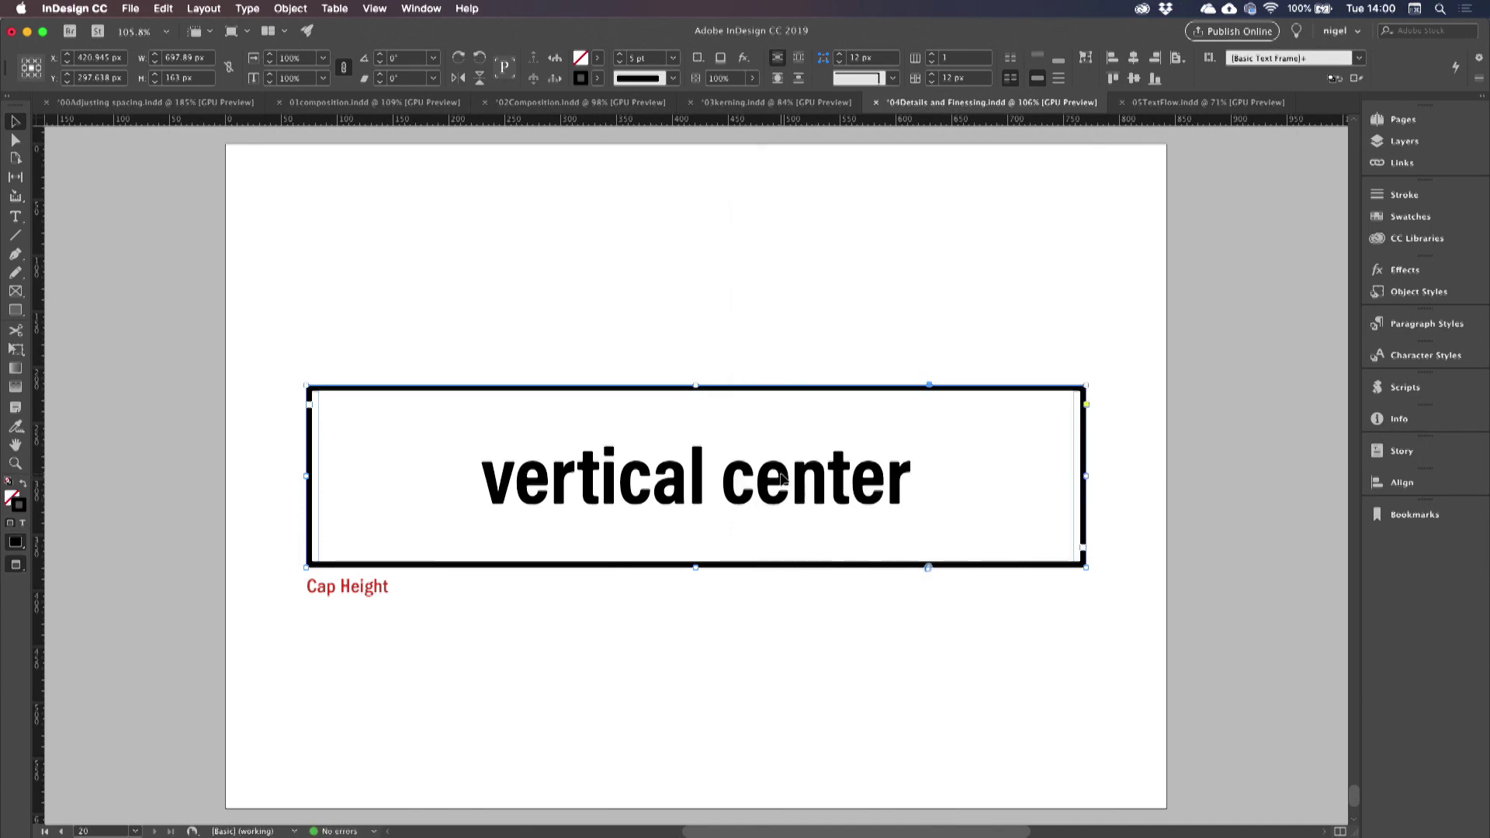
{"action": "double_click", "coordinate": [784, 480]}
{"action": "triple_click", "coordinate": [785, 485]}
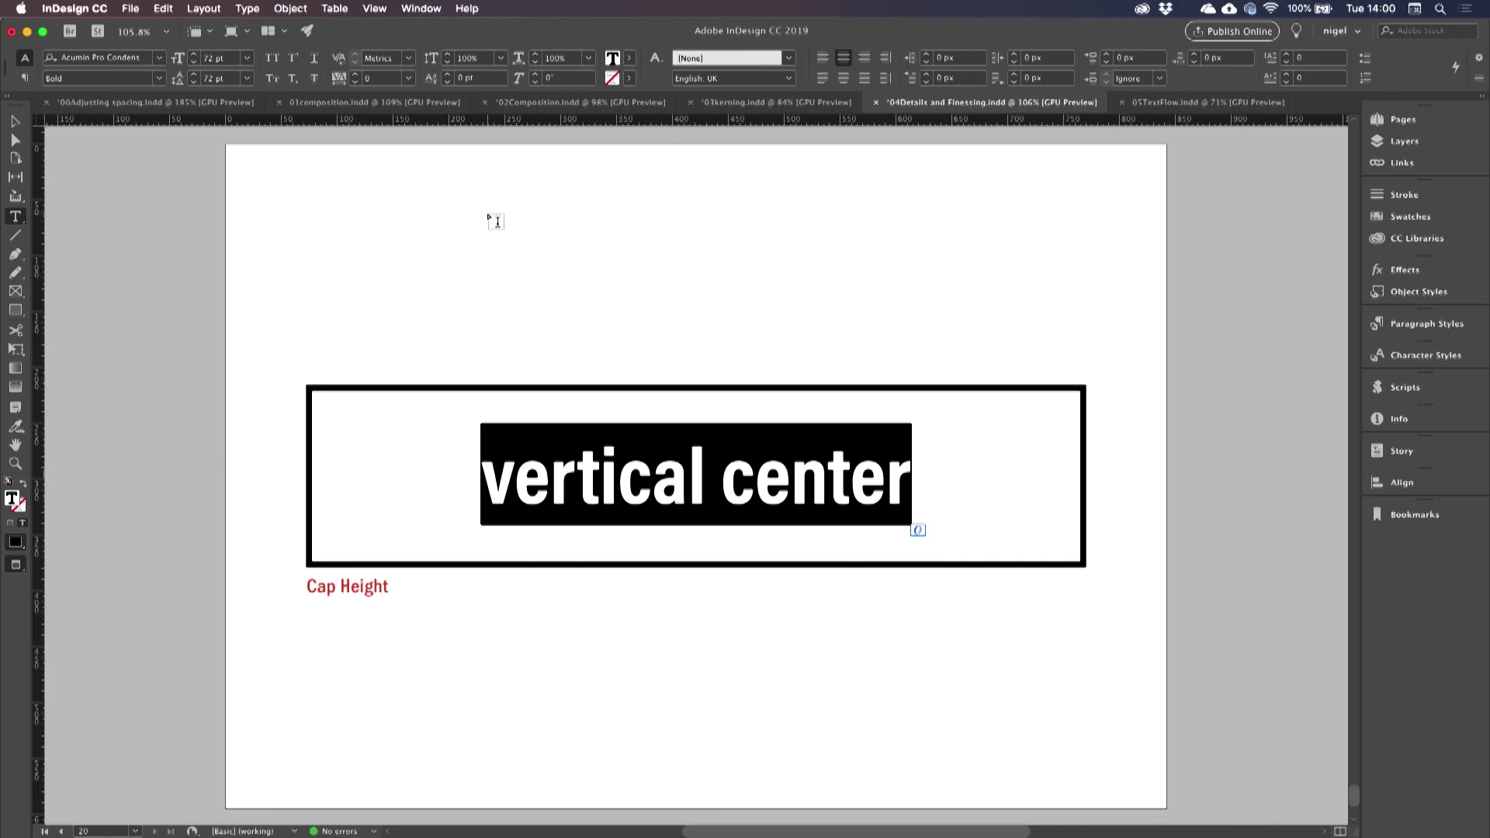
{"action": "key", "text": "alt+shift+Up"}
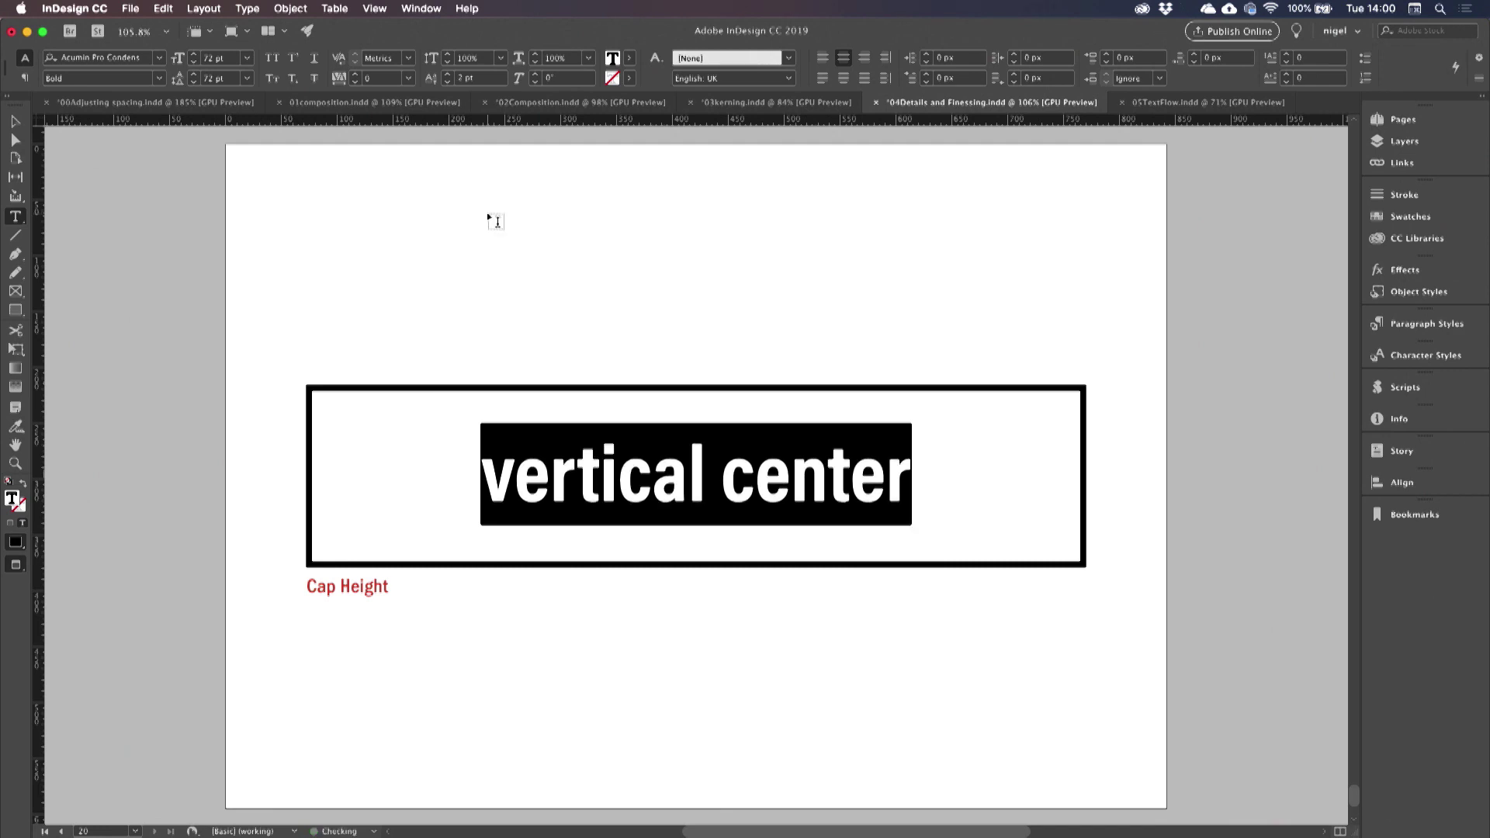
{"action": "key", "text": "alt+shift+Up"}
{"action": "key", "text": "alt+shift+Down"}
{"action": "key", "text": "alt+shift+Down"}
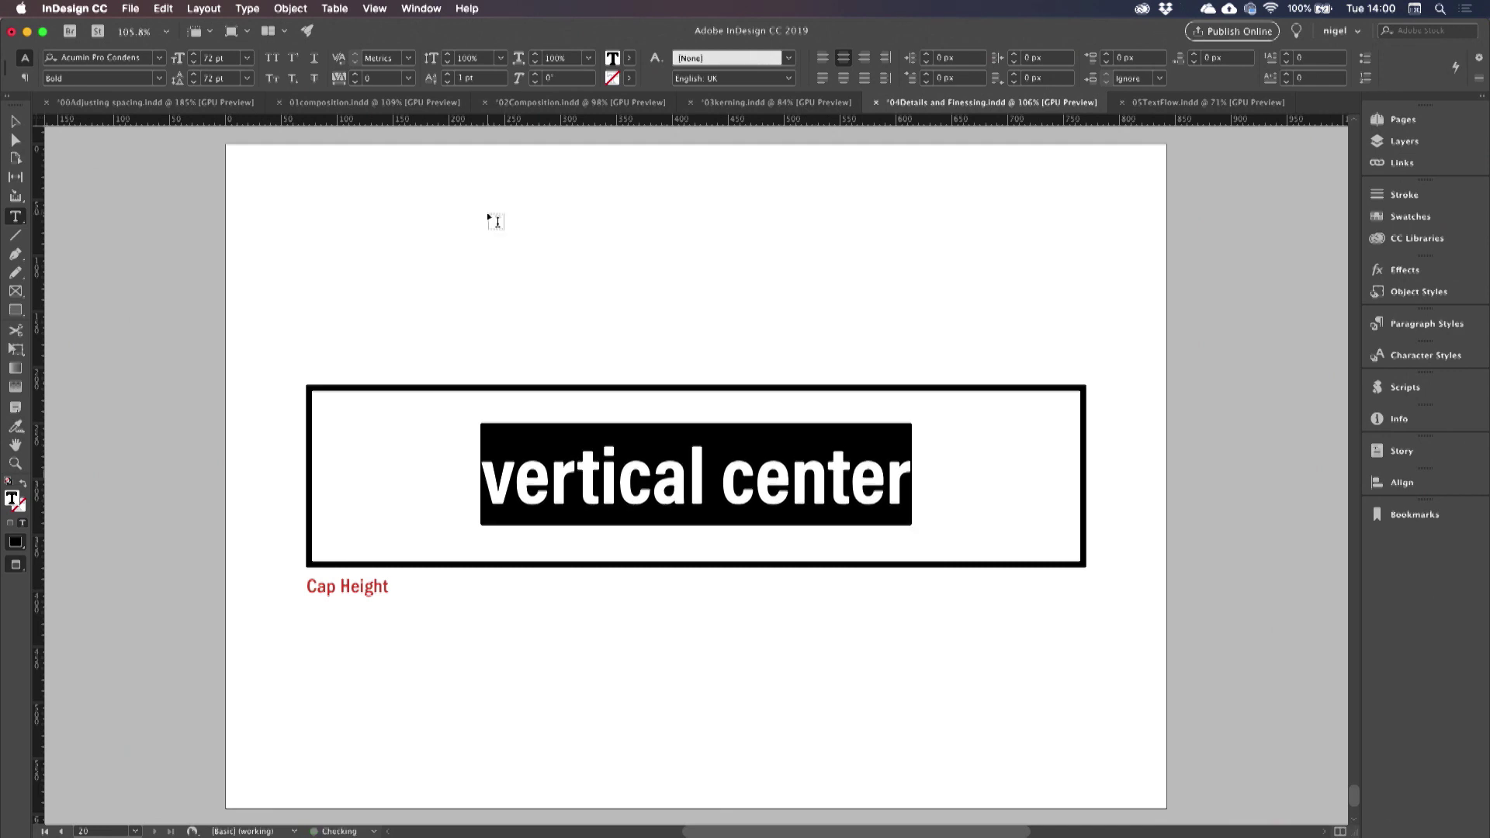